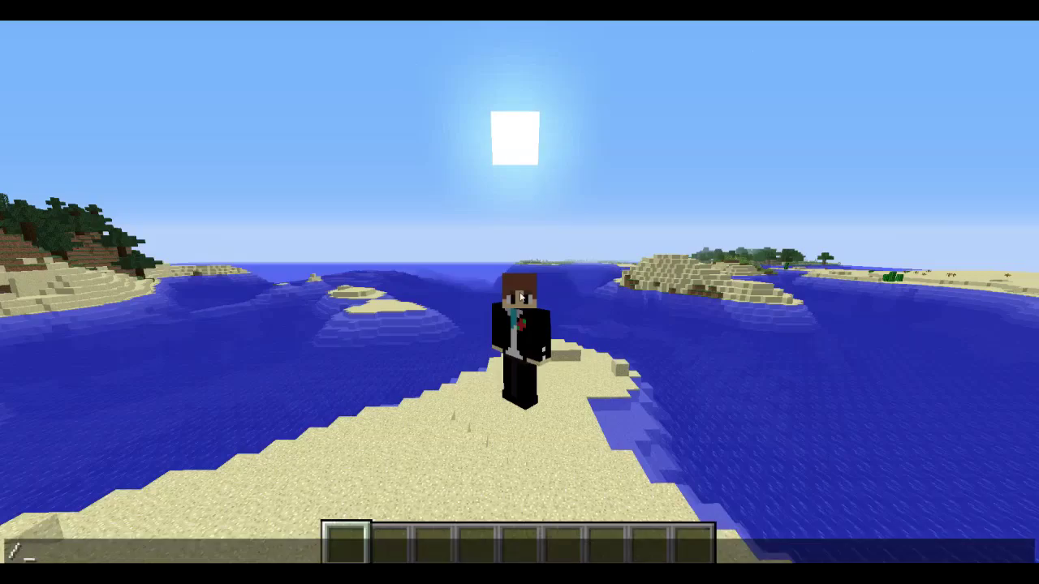
Step: Get a command block with /give @p command_block and place it on the sand
text(give @p c)
key(Tab)
key(Return)
key(F5)
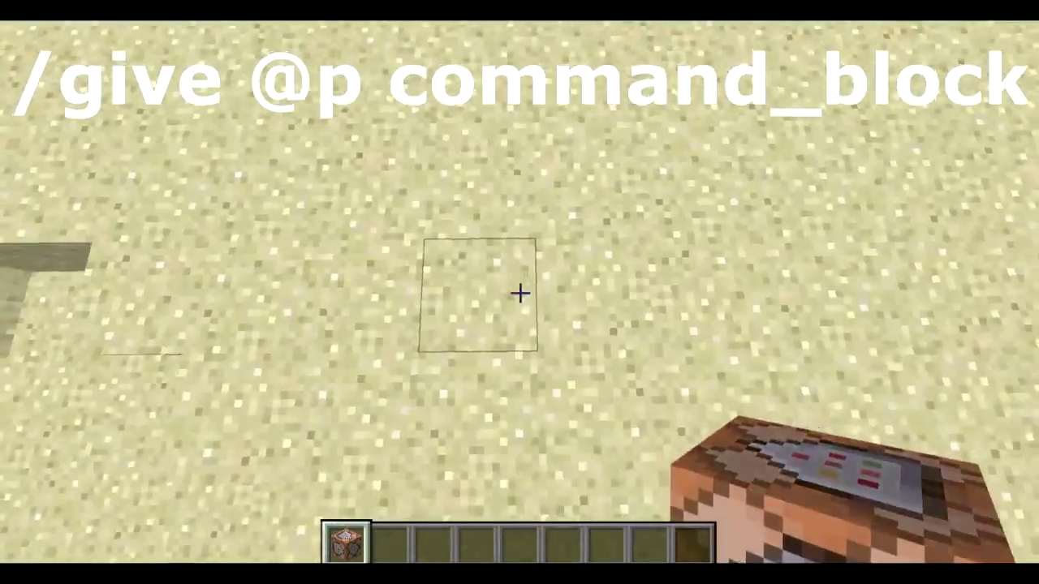
right_click(519, 293)
scroll(520, 293, down, 1)
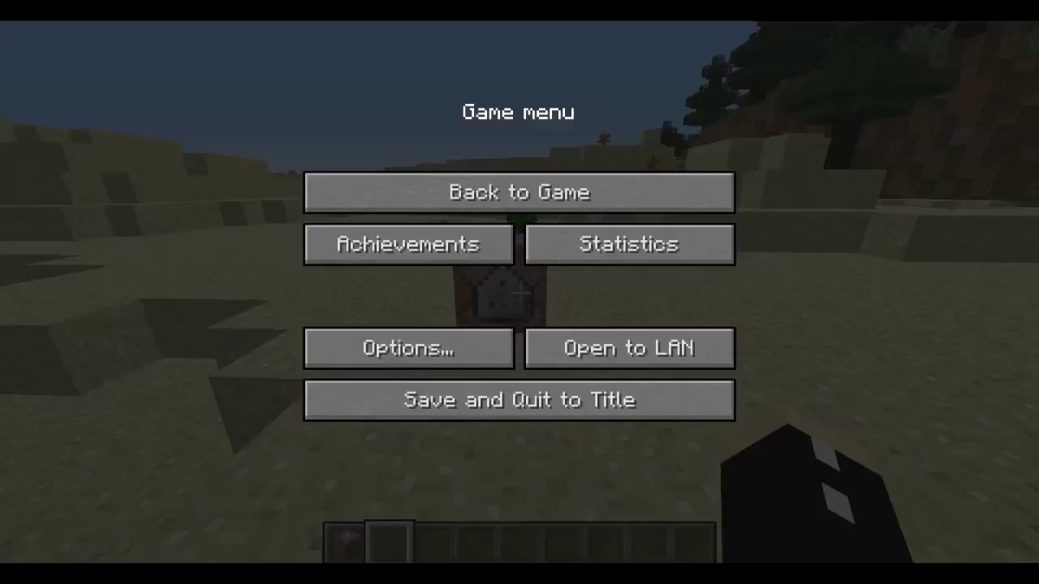
key(alt+Tab)
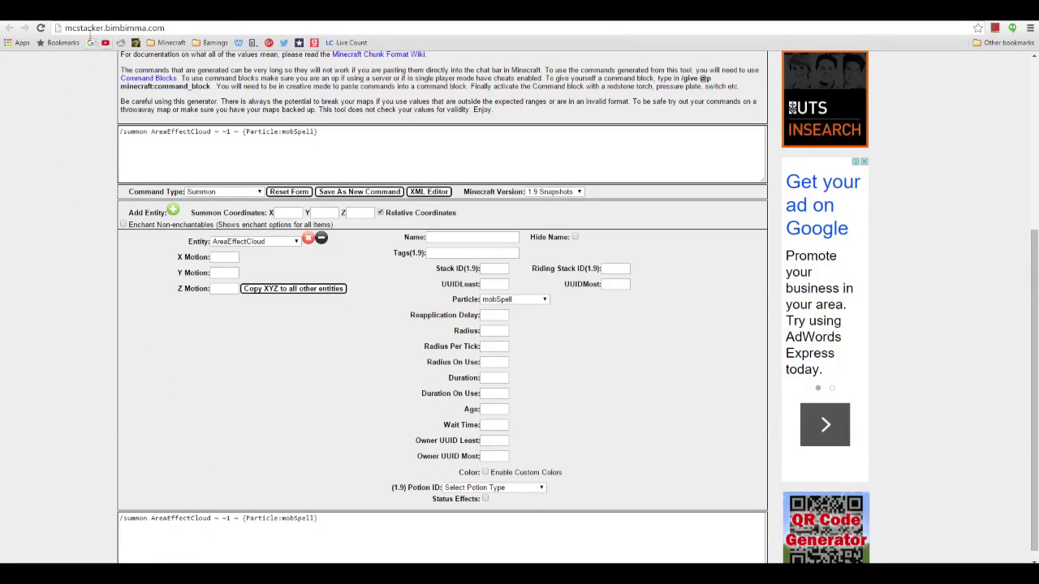
Step: Make the mob a Zombie with 50 max health, always baby and never a villager
click(249, 242)
scroll(257, 341, down, 6)
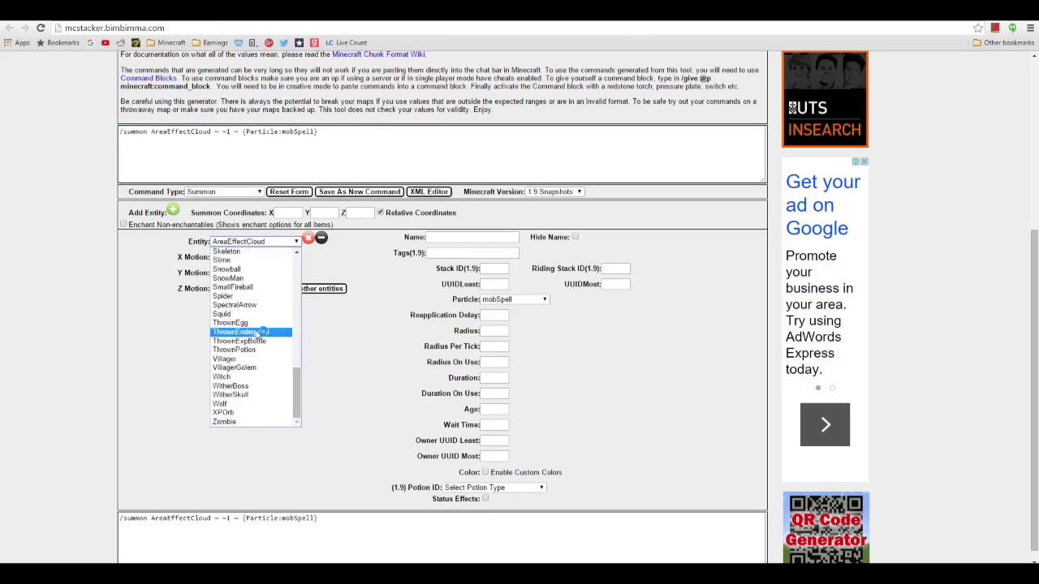
click(257, 424)
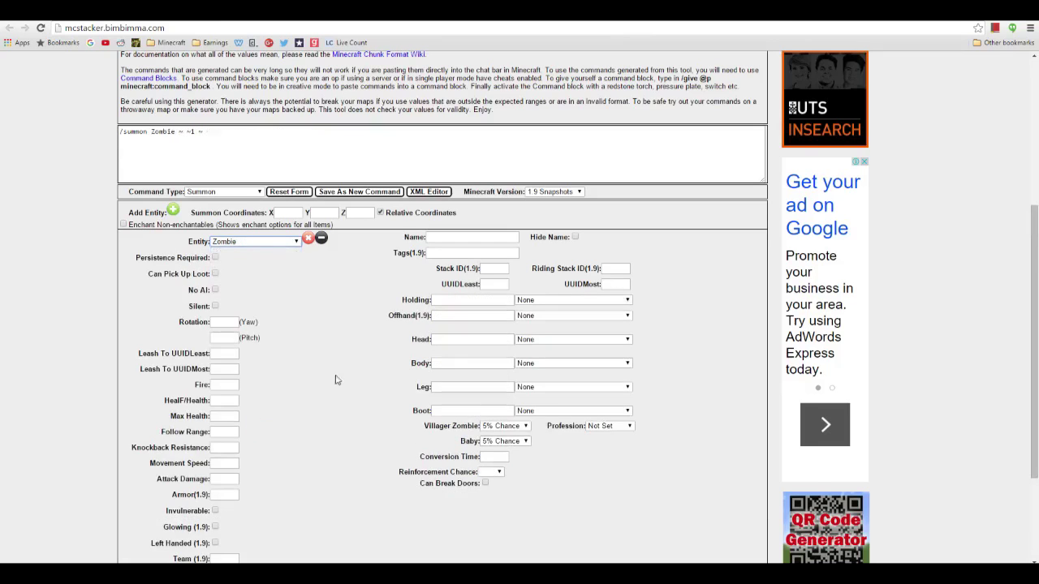
scroll(295, 341, down, 2)
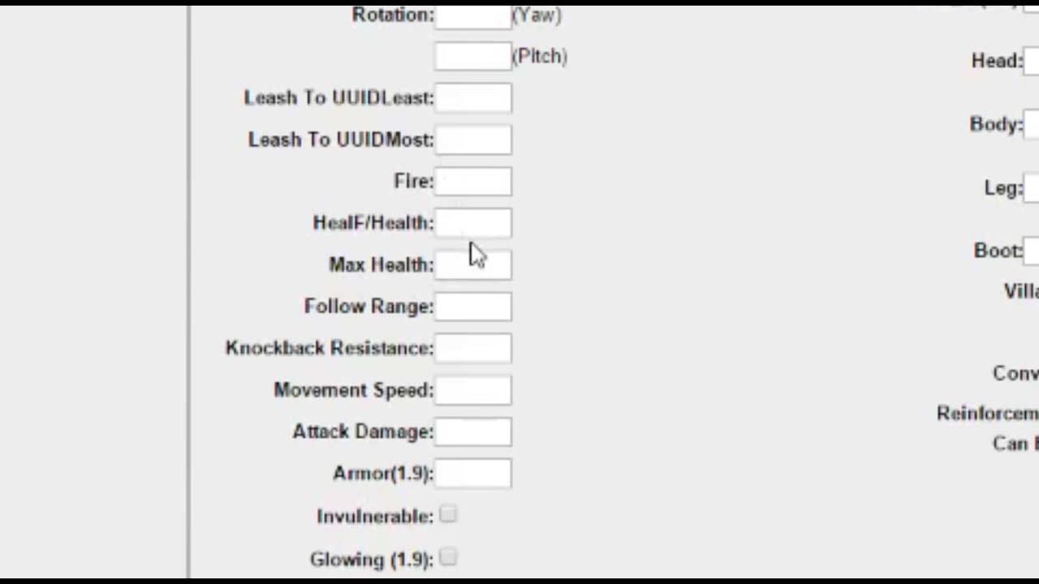
click(232, 306)
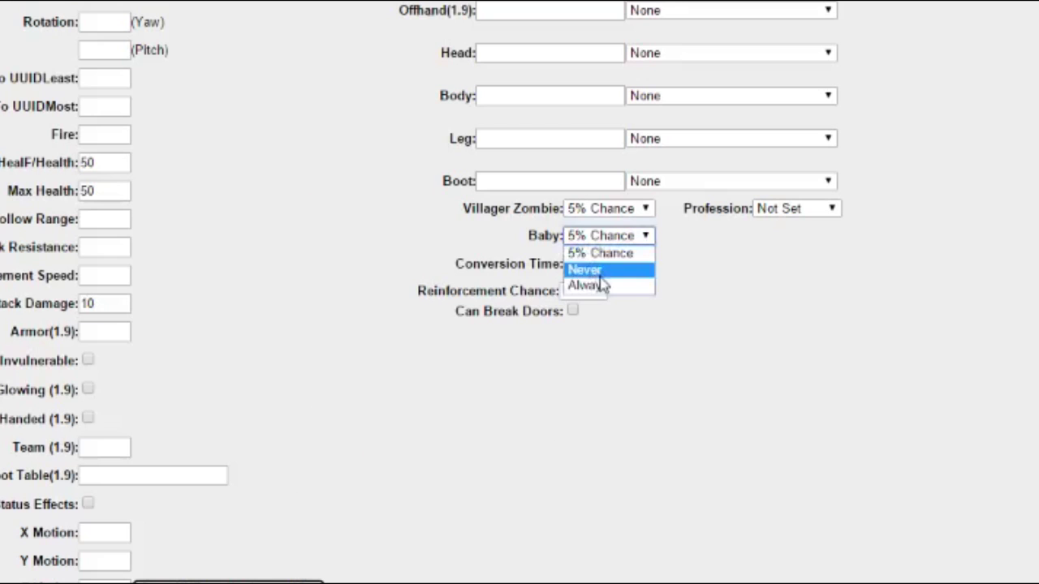
click(601, 283)
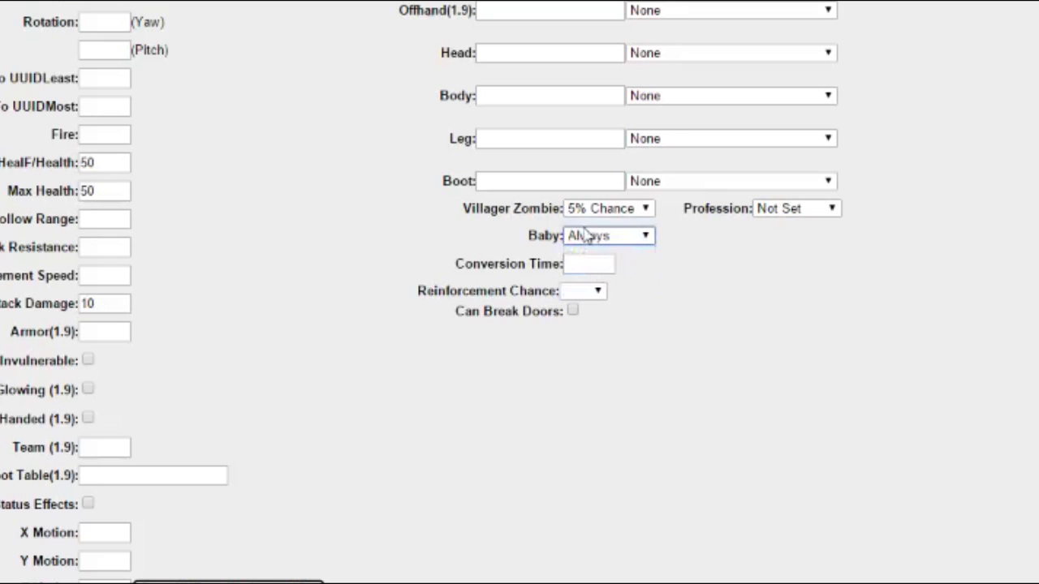
click(568, 205)
click(624, 243)
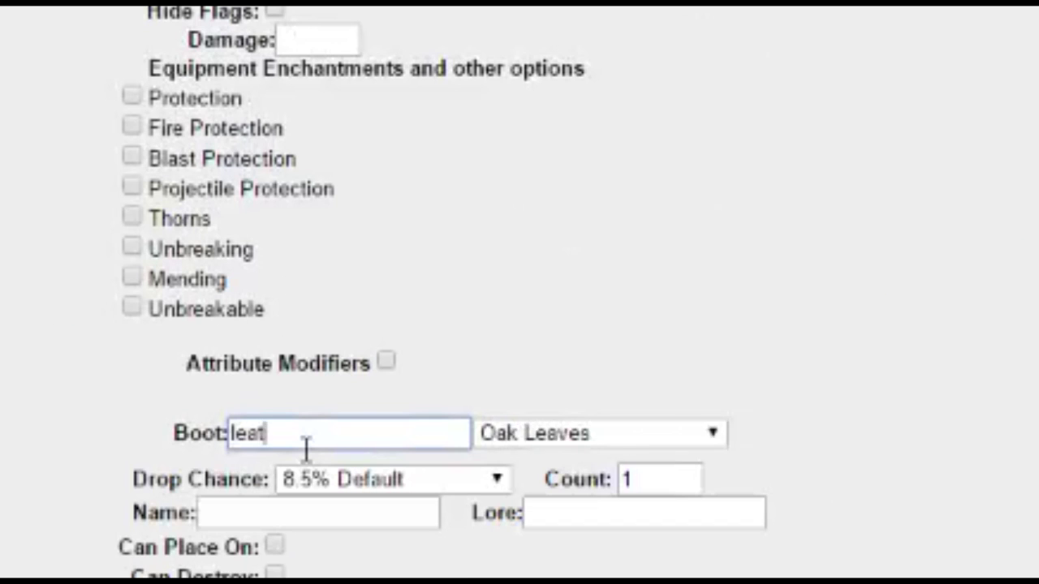
Step: Give it dyed leather boots with Feather Falling 100 and a Stops Looting drop chance
text(her )
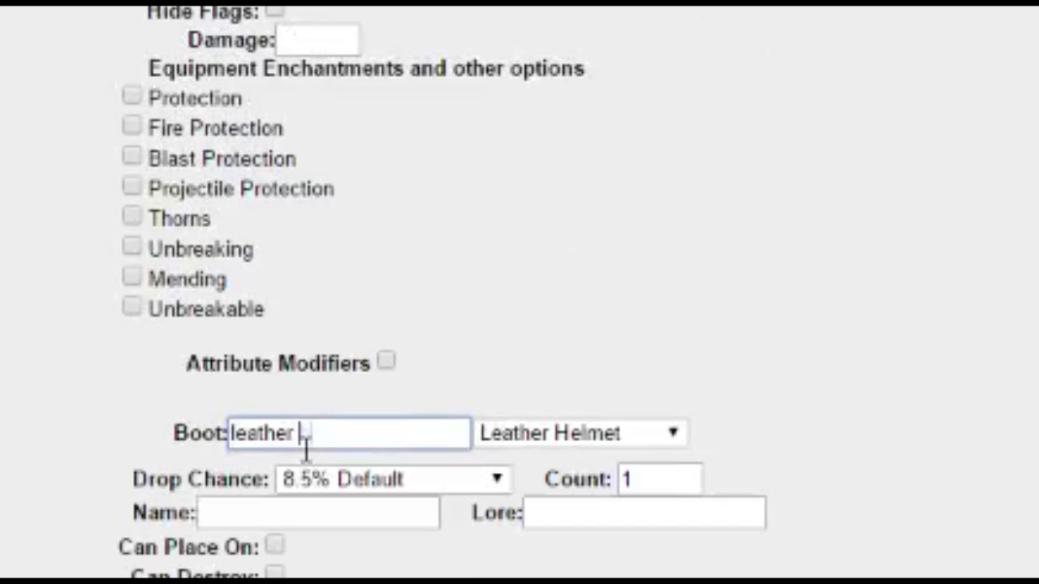
text(bo)
click(411, 384)
click(411, 442)
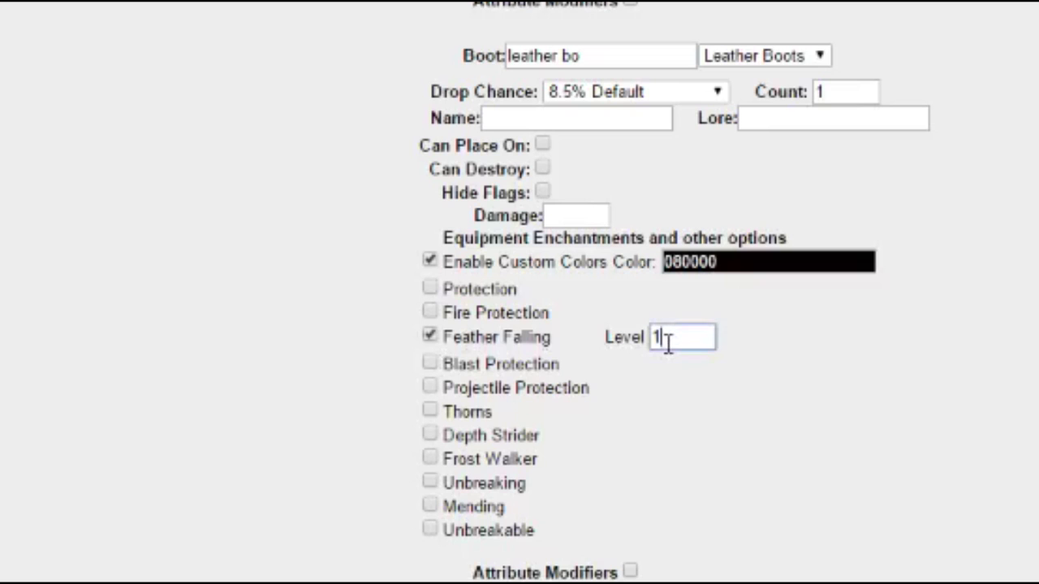
click(599, 94)
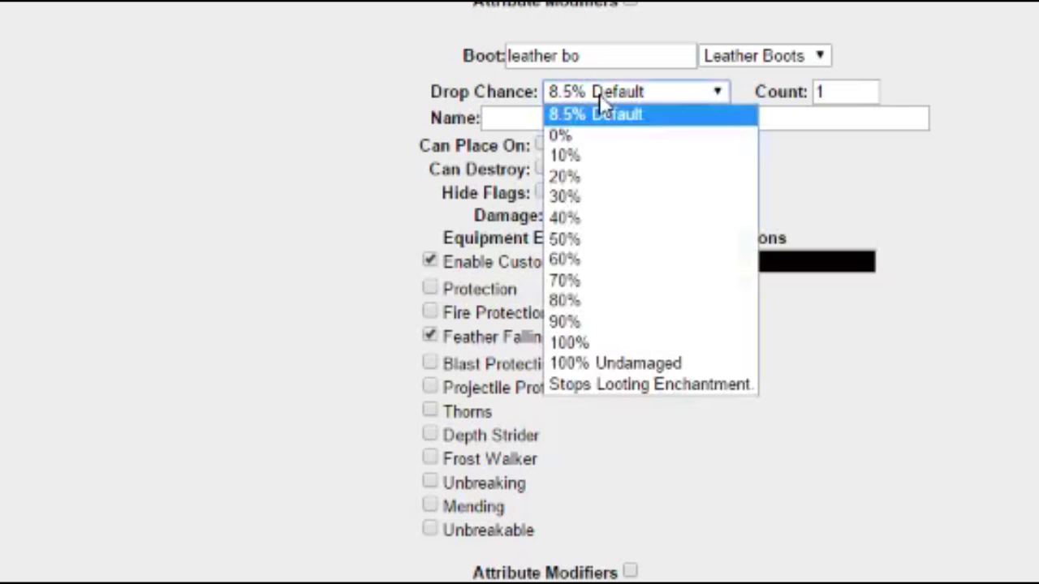
click(664, 385)
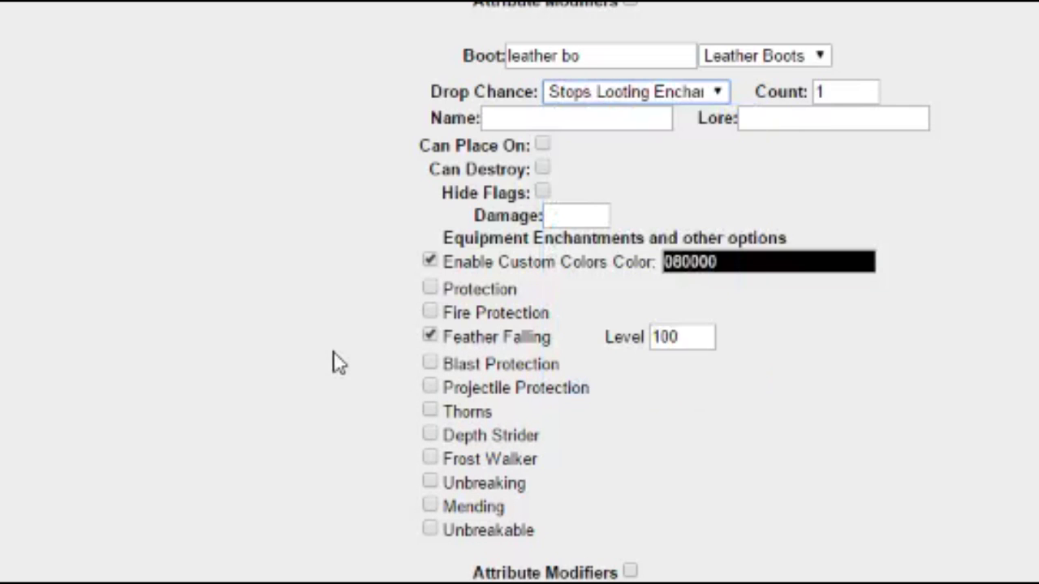
scroll(332, 362, down, 3)
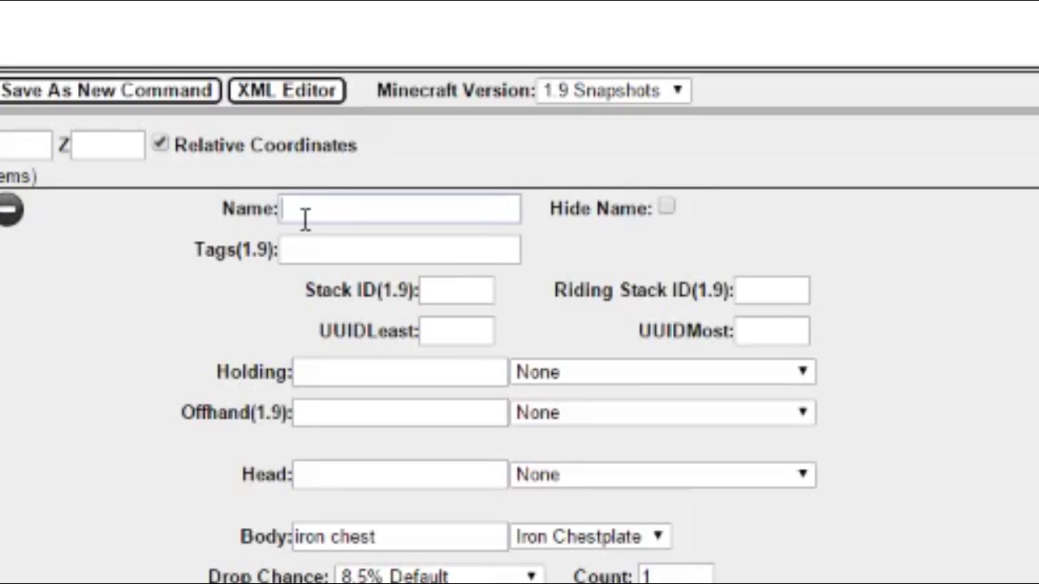
click(305, 218)
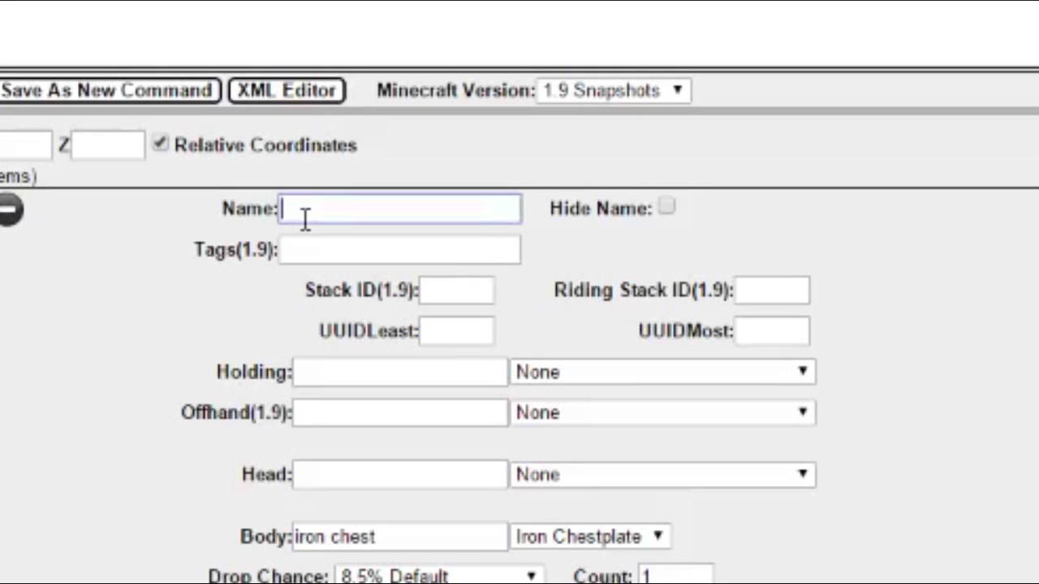
Step: Name the zombie 'Spider Slayer' and tag it spiderSlayer
text(Spider Slayer)
click(357, 242)
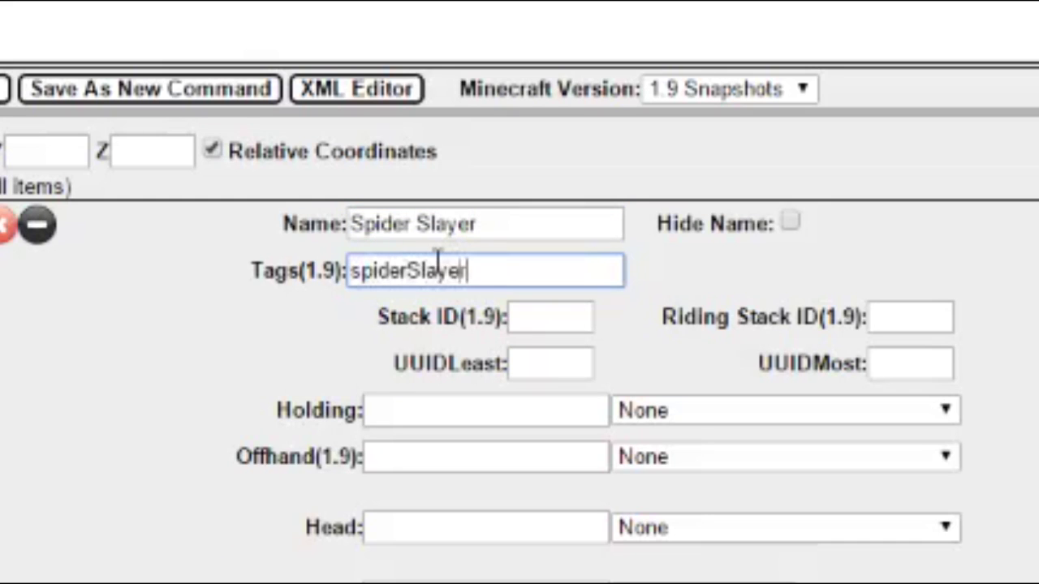
click(38, 349)
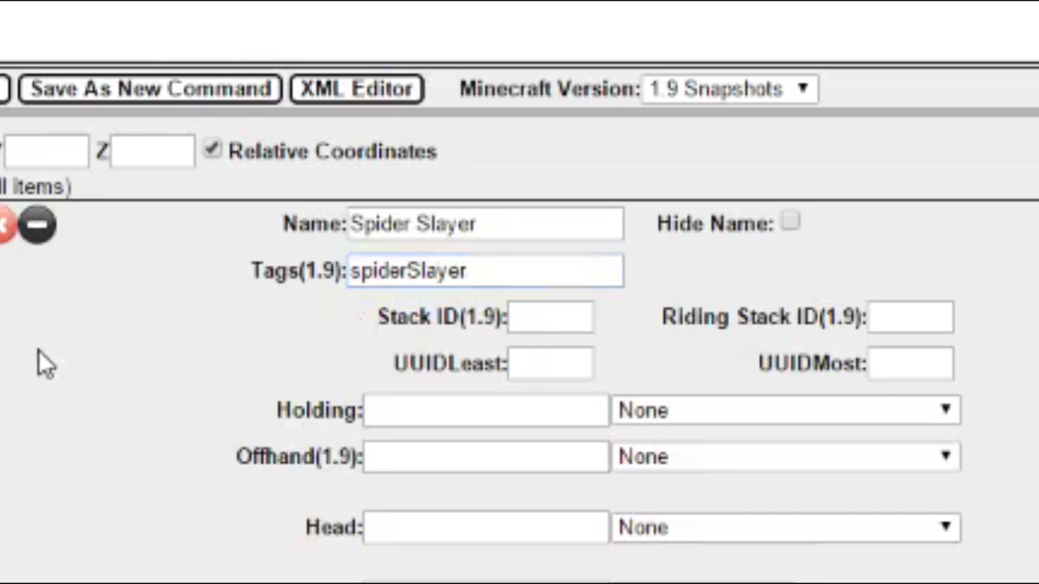
Step: Give it an always-dropping iron sword with Knockback 2 and Bane of Arthropods 5
click(404, 414)
text(iron sword)
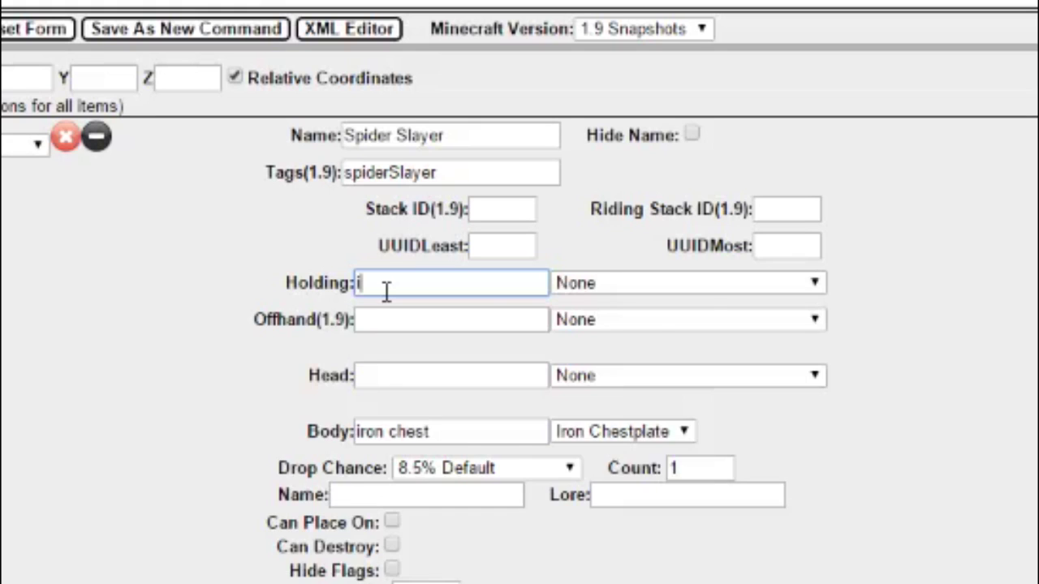
click(520, 492)
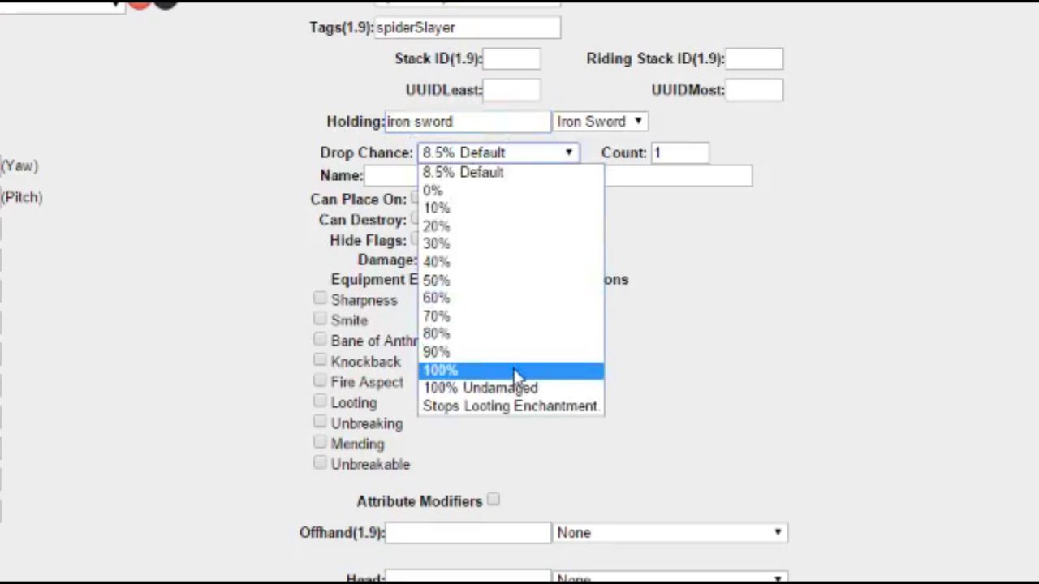
click(516, 372)
click(320, 341)
click(320, 363)
drag(533, 366, 498, 357)
text(2)
click(536, 354)
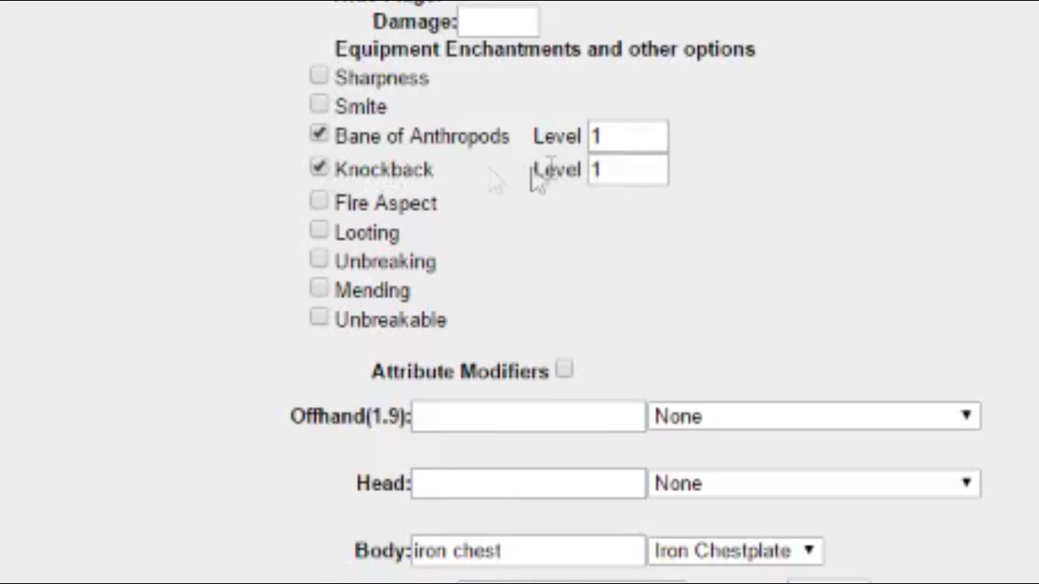
drag(624, 148, 541, 163)
text(5)
Step: Set its head item to a human skull
scroll(359, 35, down, 3)
click(471, 48)
text(human)
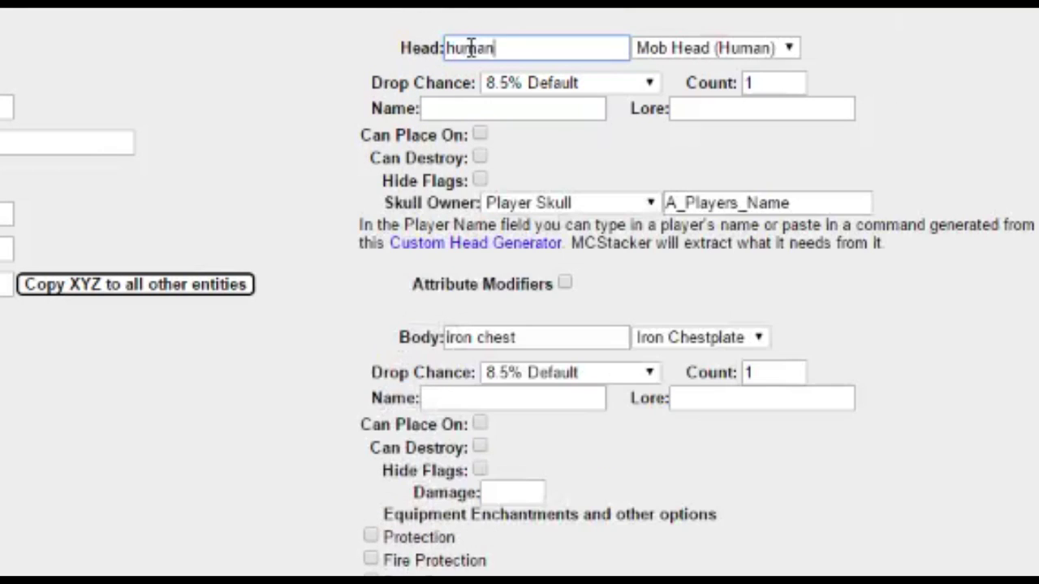
scroll(470, 49, down, 4)
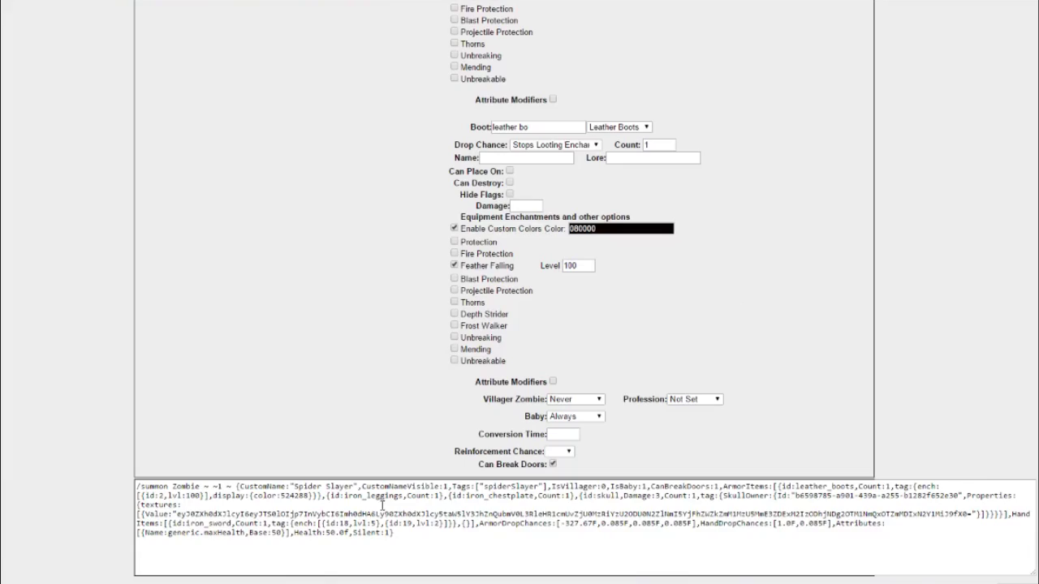
Step: Paste the generated summon command into the command block and trigger it
click(383, 506)
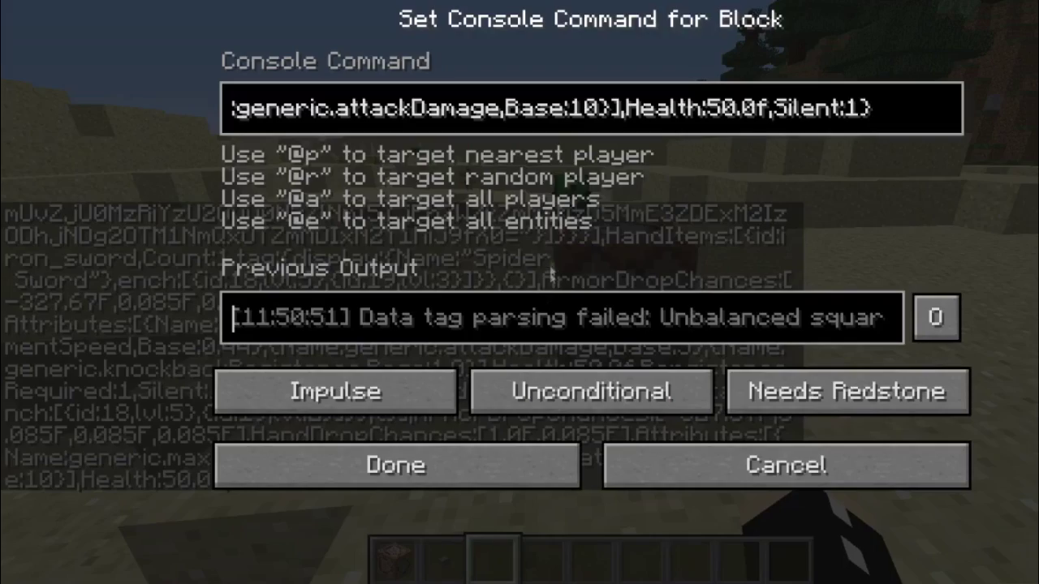
key(ctrl+a)
key(ctrl+v)
click(499, 476)
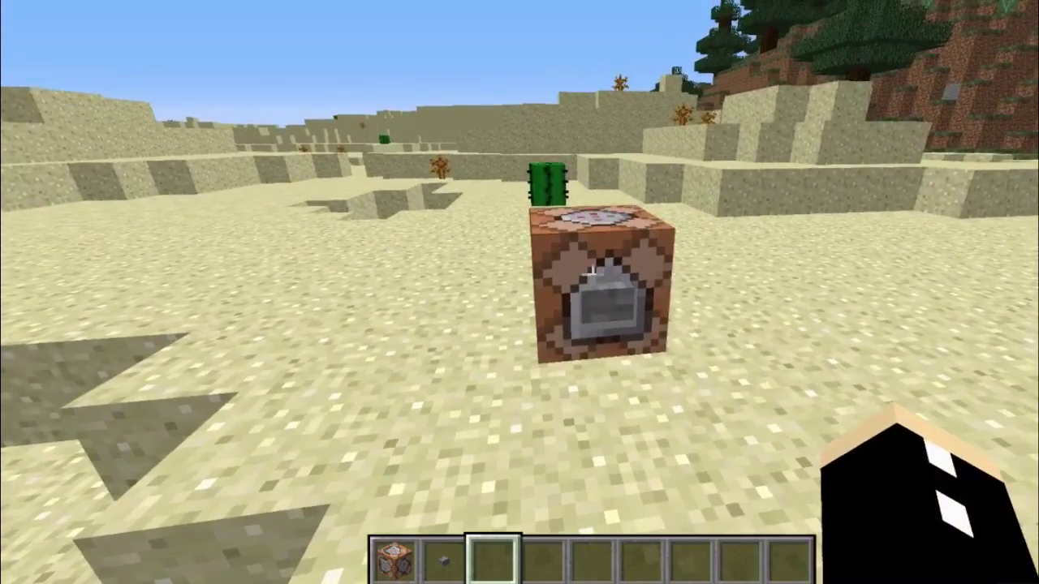
right_click(519, 292)
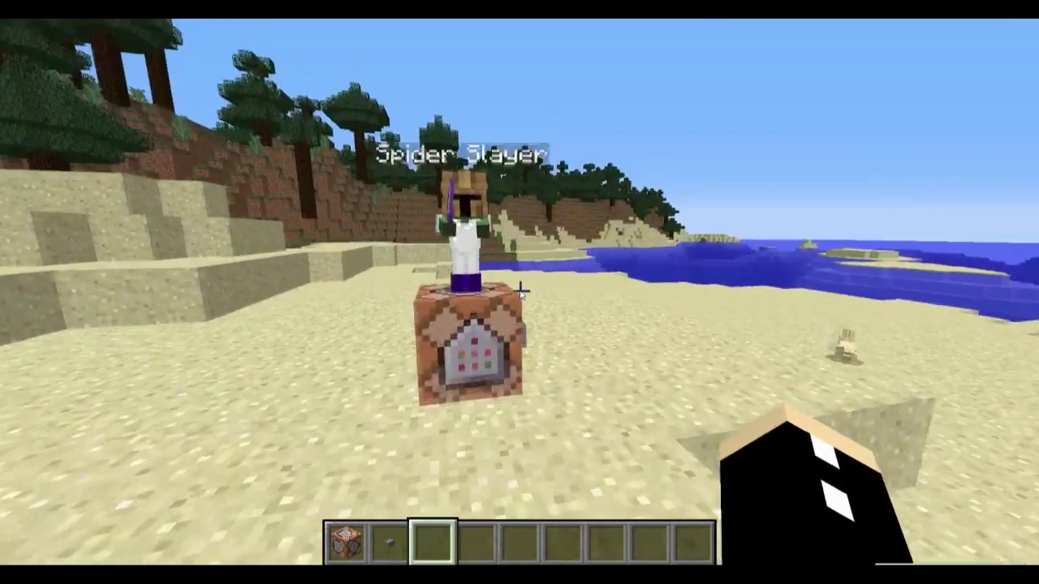
Step: Kill the summoned Spider Slayer with a diamond sword from the creative inventory
key(e)
click(698, 117)
text(sw)
click(462, 199)
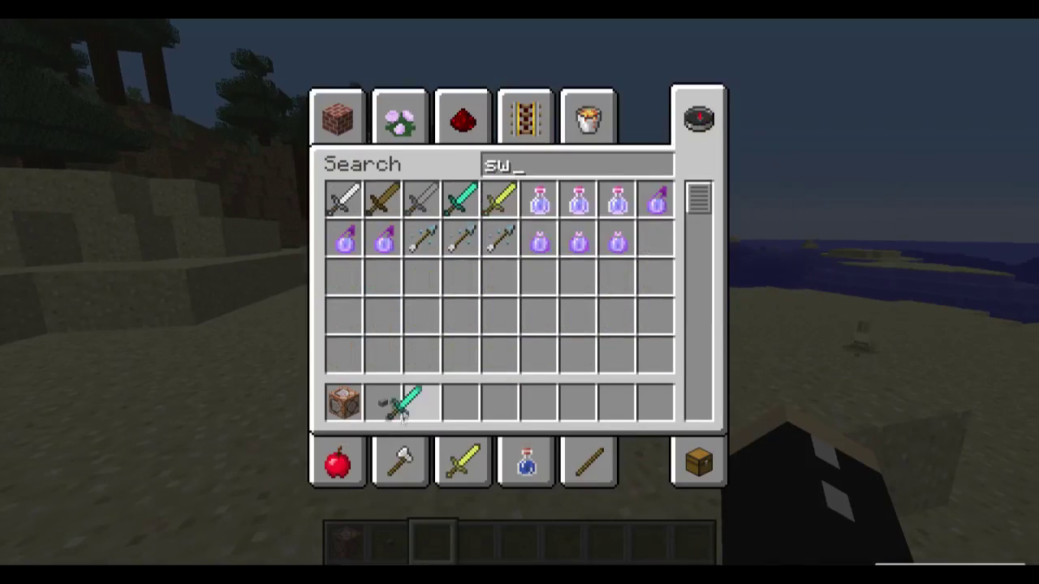
click(421, 404)
key(e)
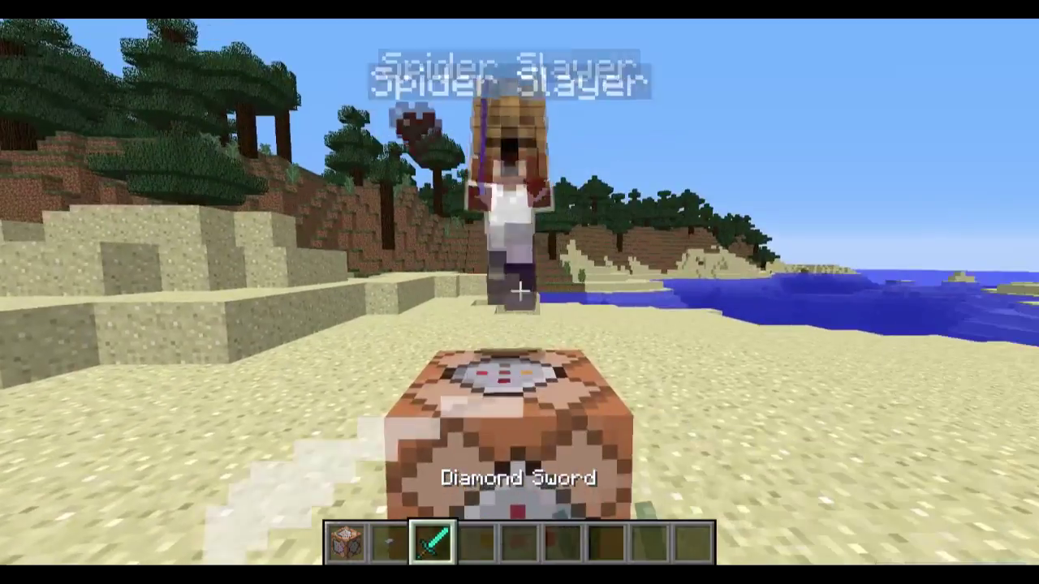
click(520, 292)
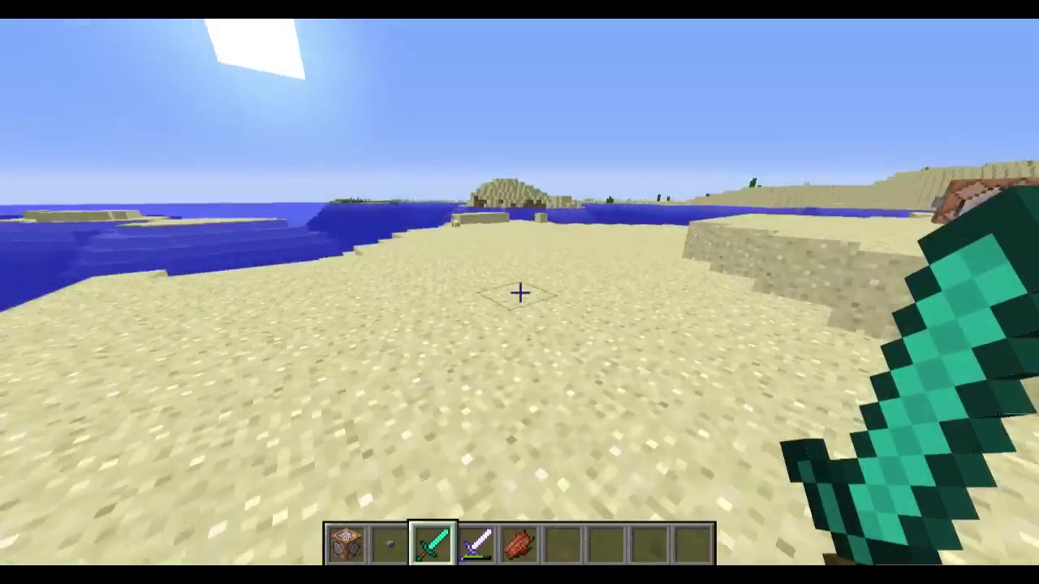
key(4)
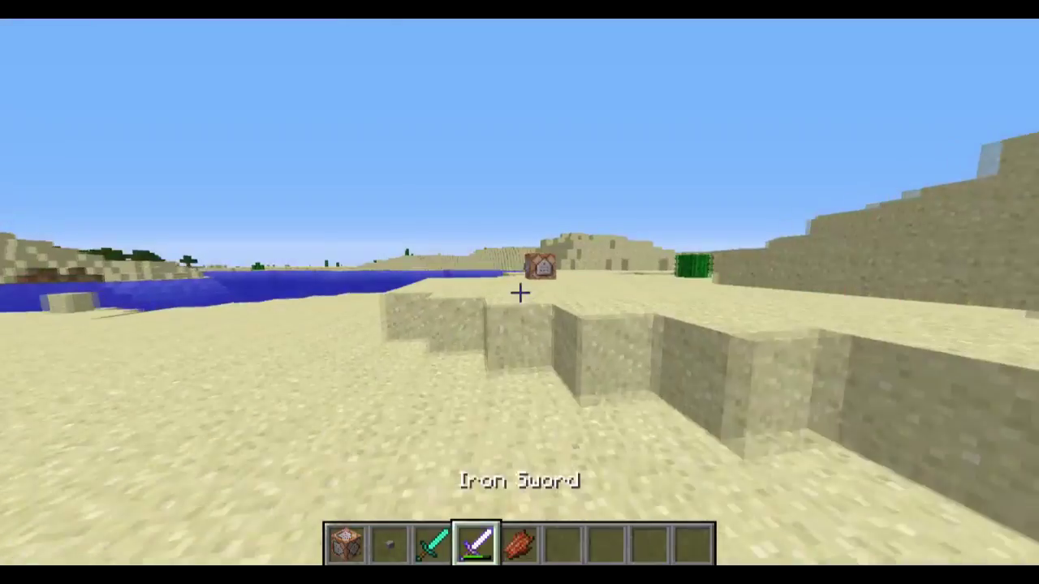
key(e)
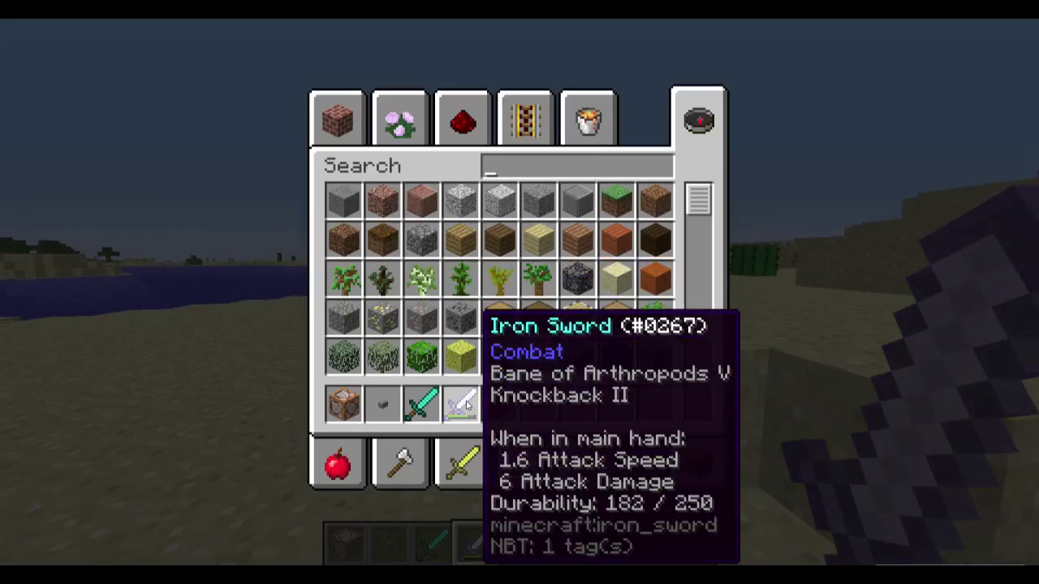
key(Escape)
scroll(520, 292, down, 6)
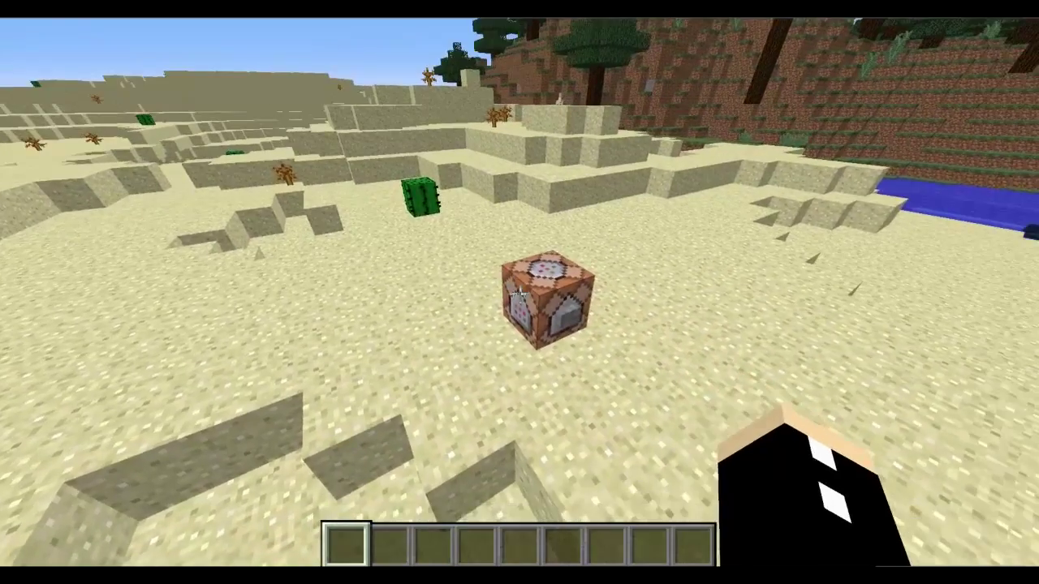
Step: Place a second command block and enter /execute @e[tag=spiderSlayer] ~ ~ ~ /execute @p[r=5] ~ ~ ~
middle_click(519, 294)
right_click(519, 294)
right_click(520, 293)
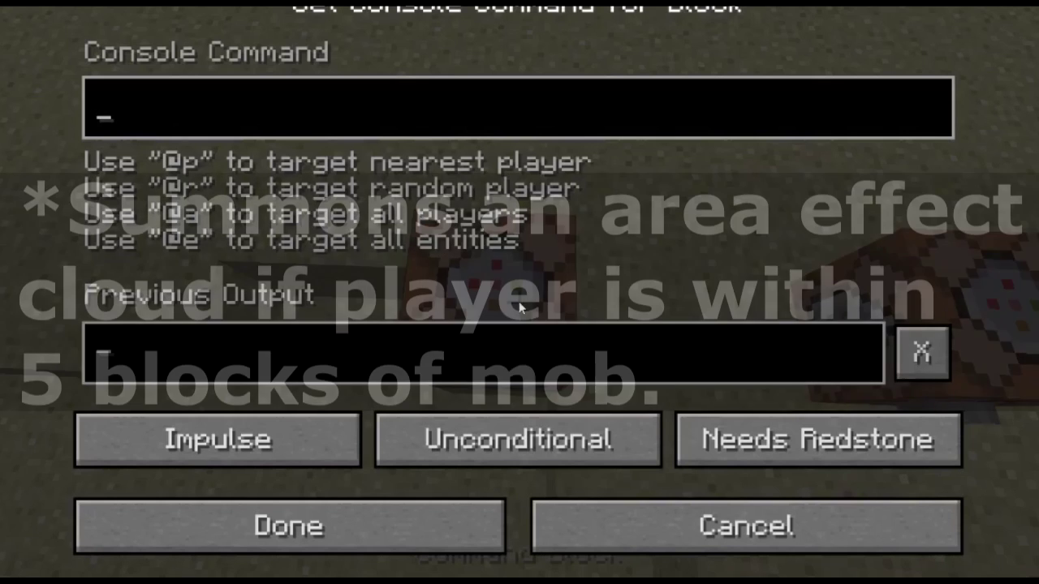
text(/)
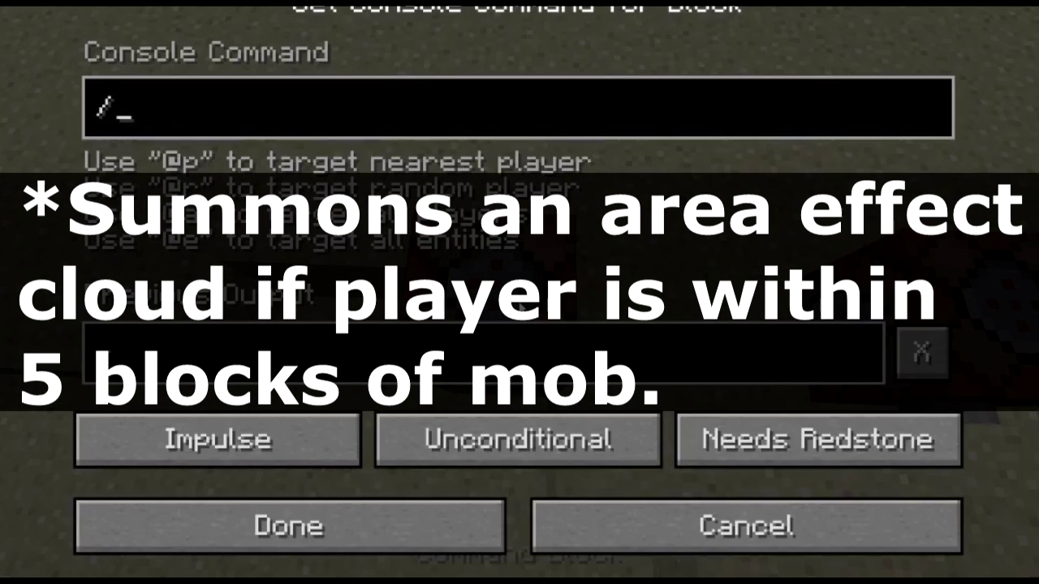
text(execute @e[t)
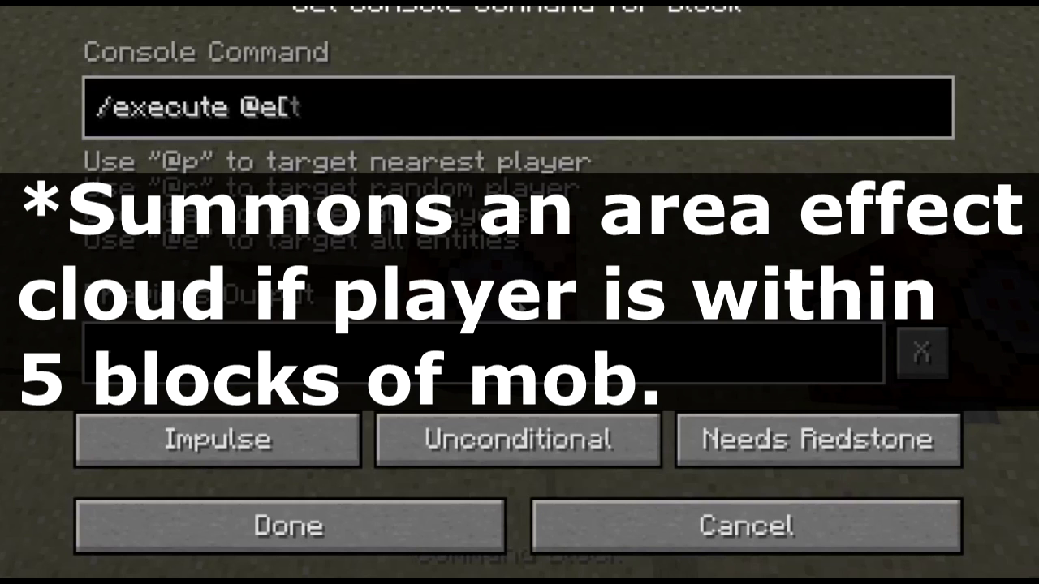
text(ag=spiderSlayer] ~ ~)
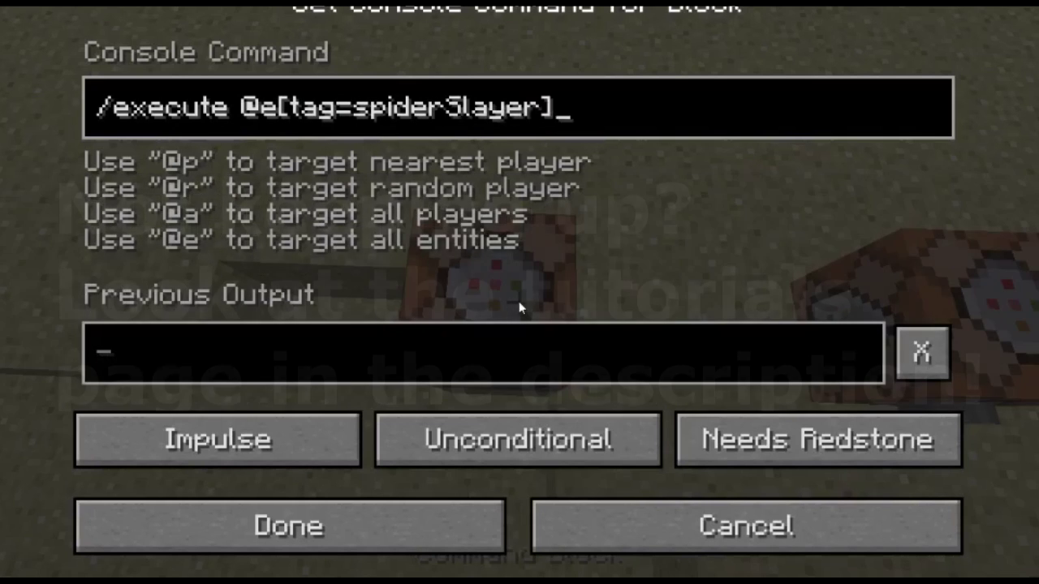
text( ~ /)
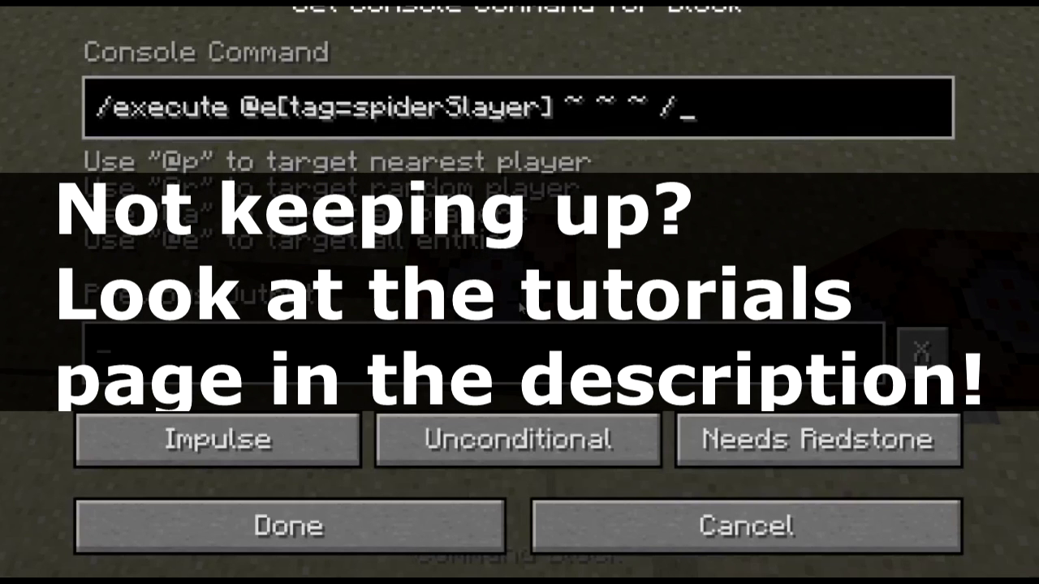
text(execute @p[)
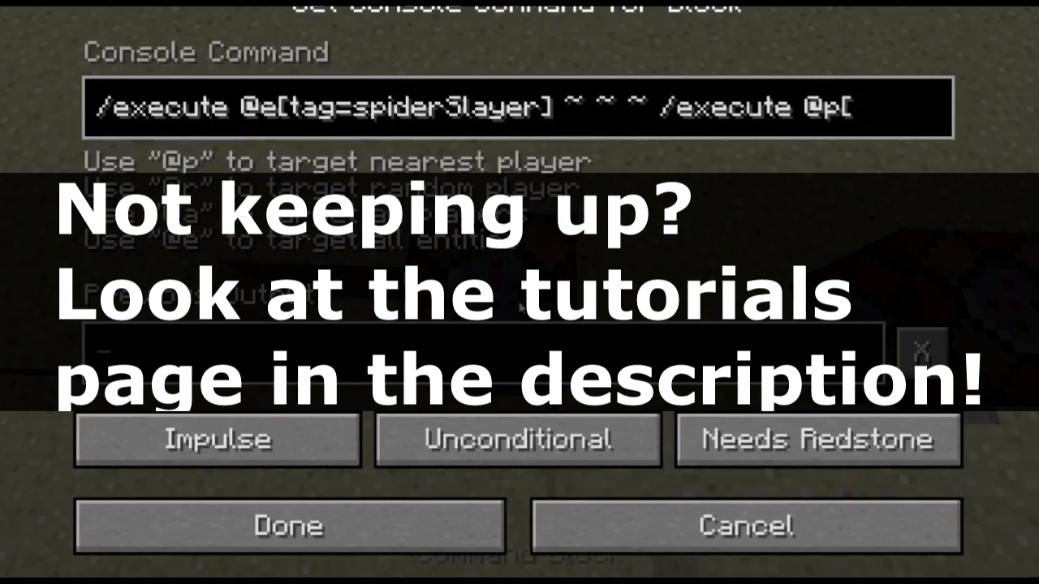
text(r=5] ~ ~ ~)
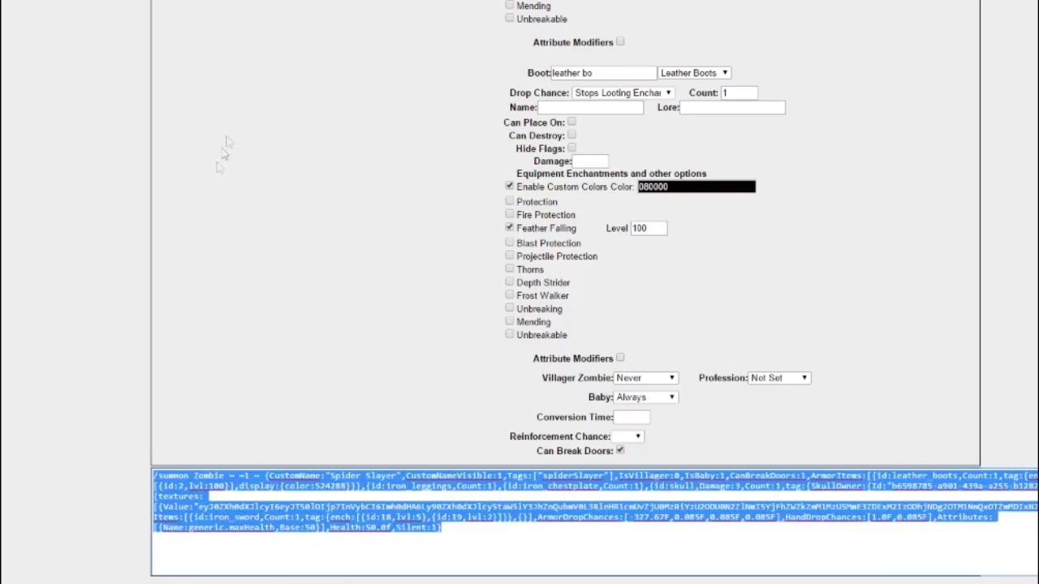
scroll(227, 143, up, 6)
scroll(235, 138, up, 8)
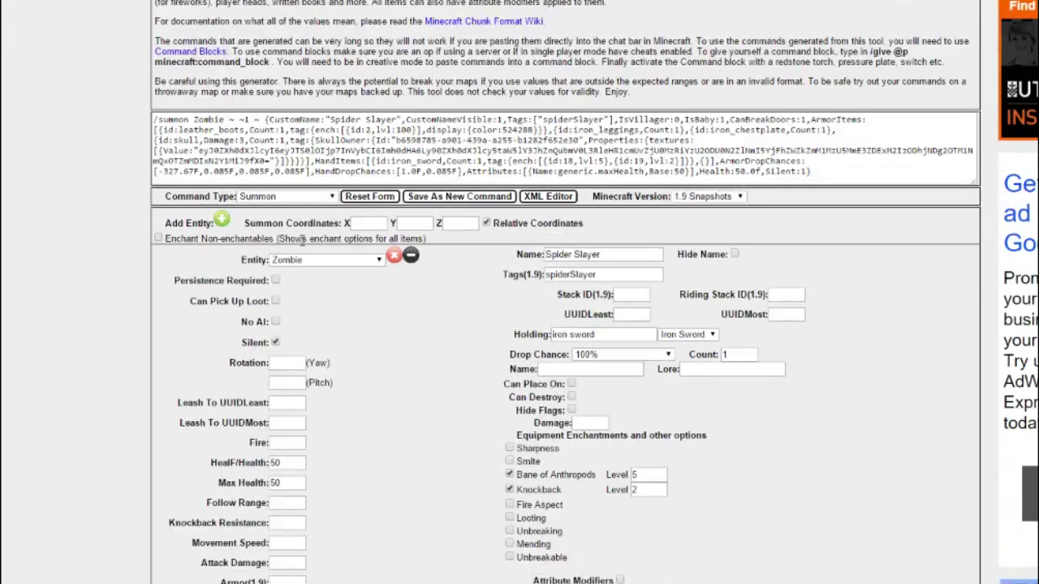
Step: Build an AreaEffectCloud with radius 2, duration 20 and Slowness through Blindness, then paste its command
click(302, 259)
click(304, 273)
scroll(664, 207, down, 2)
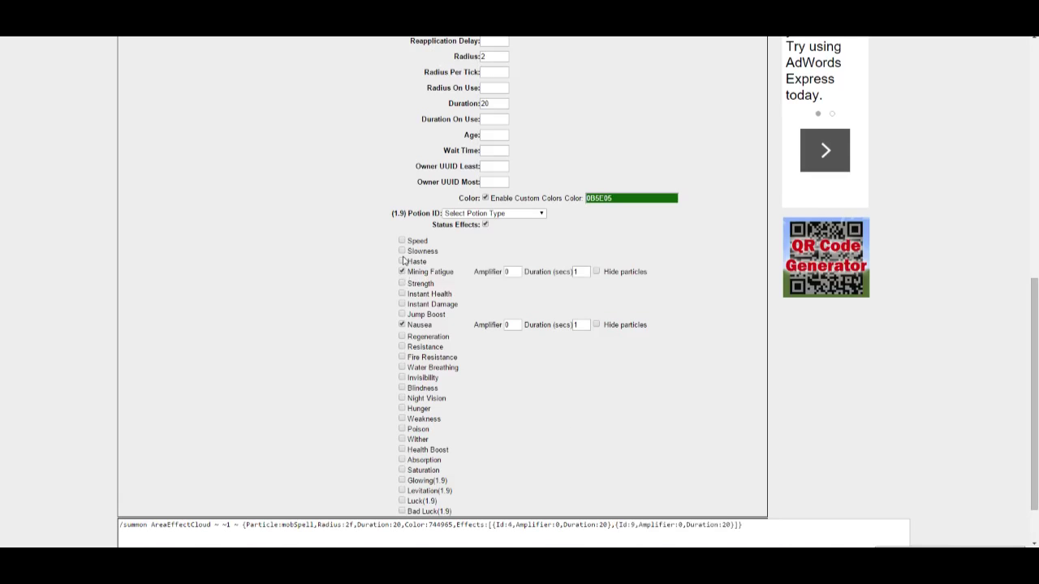
click(403, 251)
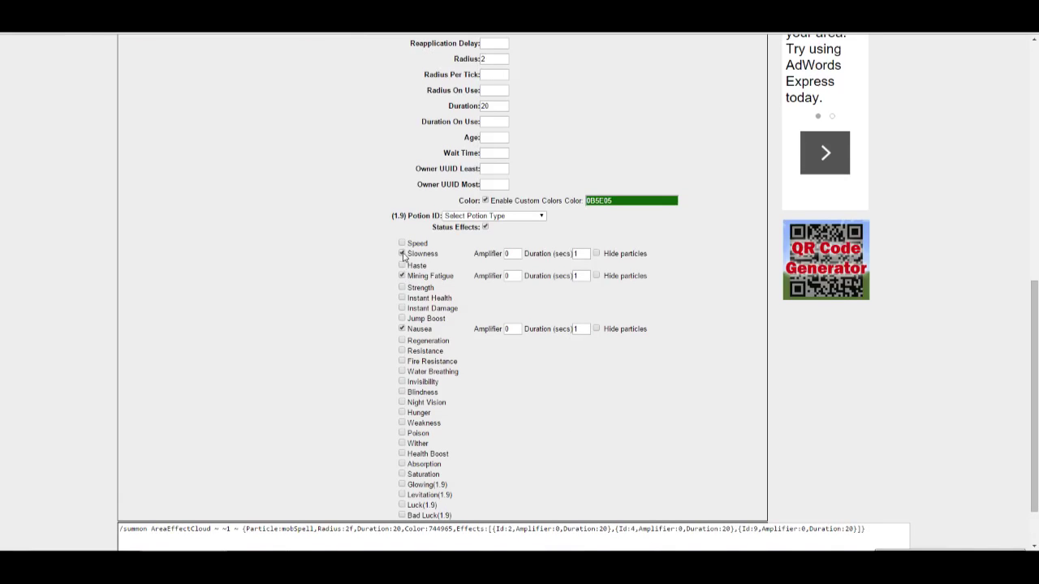
click(403, 392)
click(302, 540)
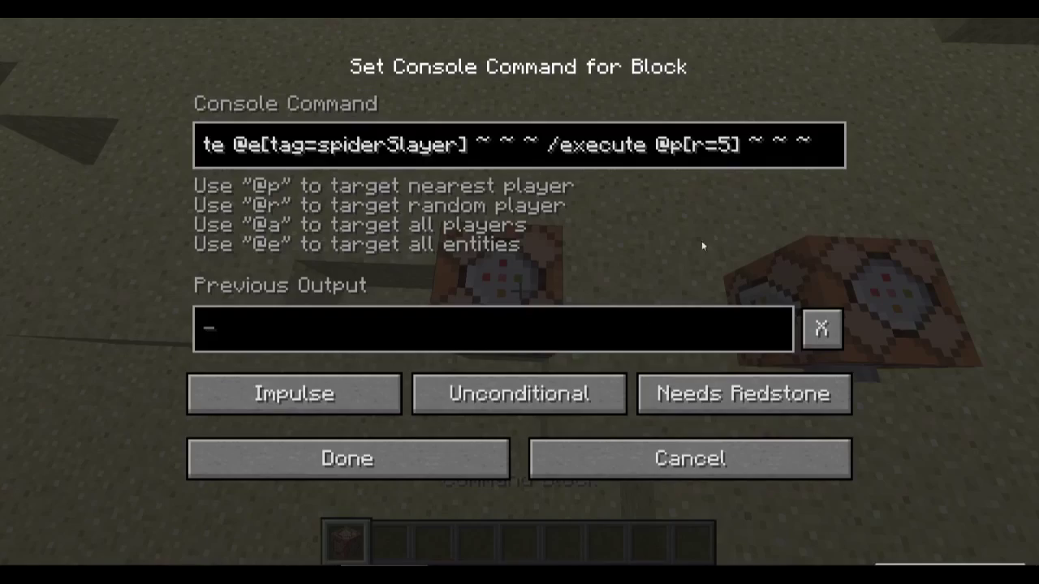
key(ctrl+v)
Step: Set the effect-cloud command block to Always Active and Chain mode
click(744, 394)
click(349, 397)
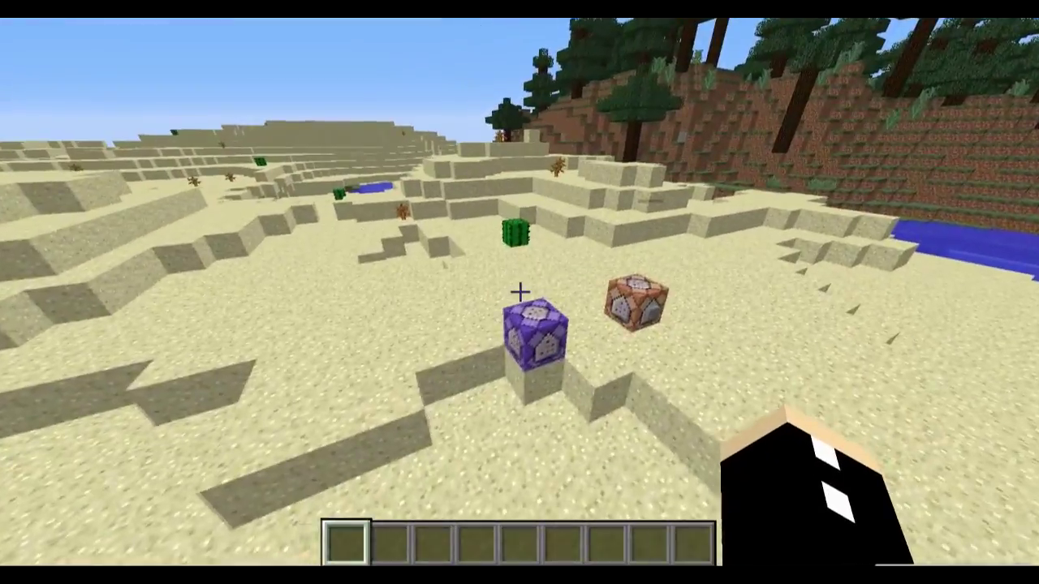
Step: Create the dummy scoreboard objective spiderTime
key(slash)
text(scoreboard)
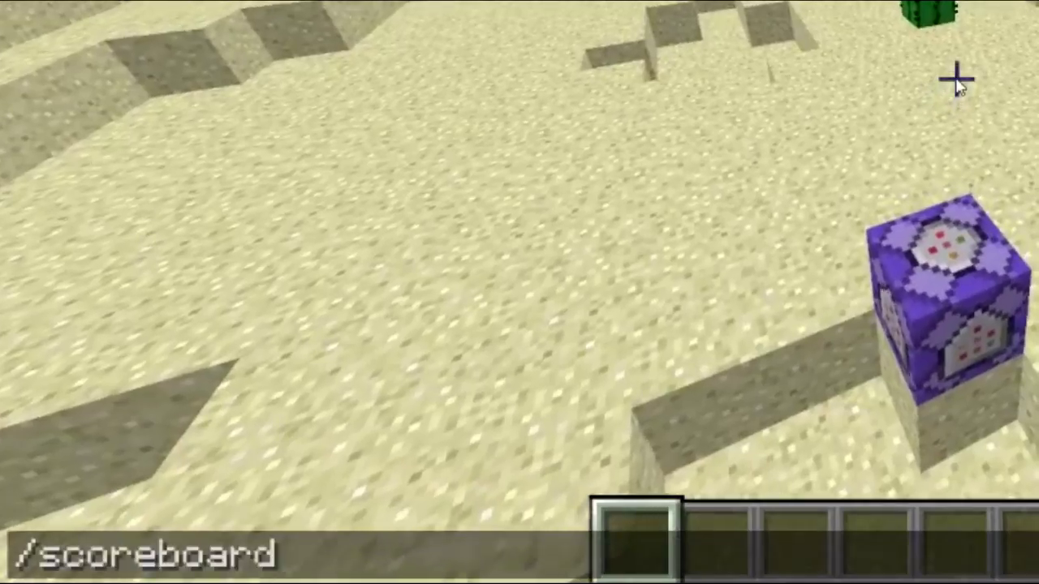
text( objectives add spider)
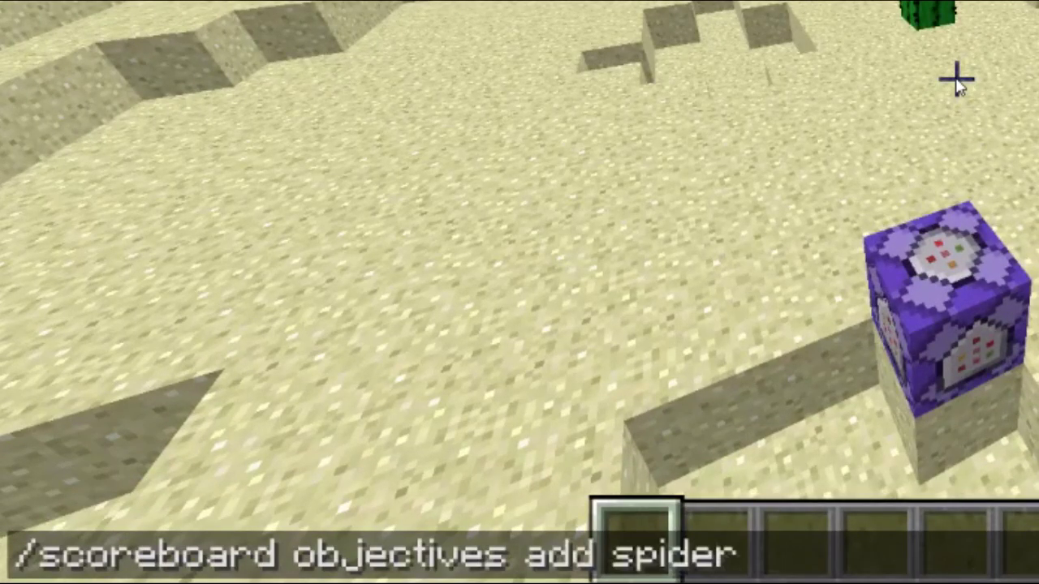
text(Time dummy)
key(Return)
Step: Make an always-active chain block adding 1 to spiderSlayer's spiderTime score
middle_click(520, 290)
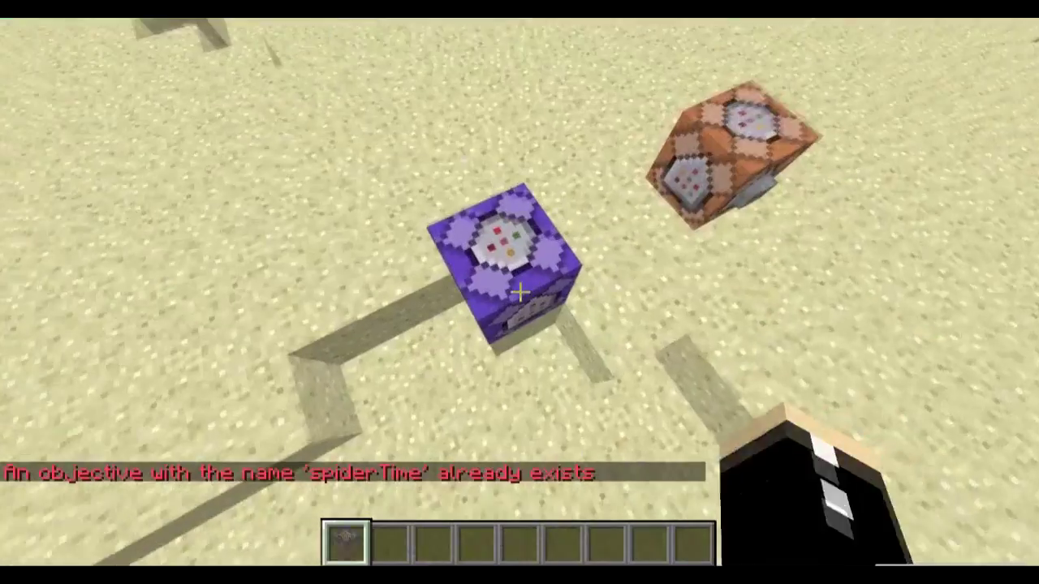
right_click(519, 291)
click(678, 394)
click(292, 395)
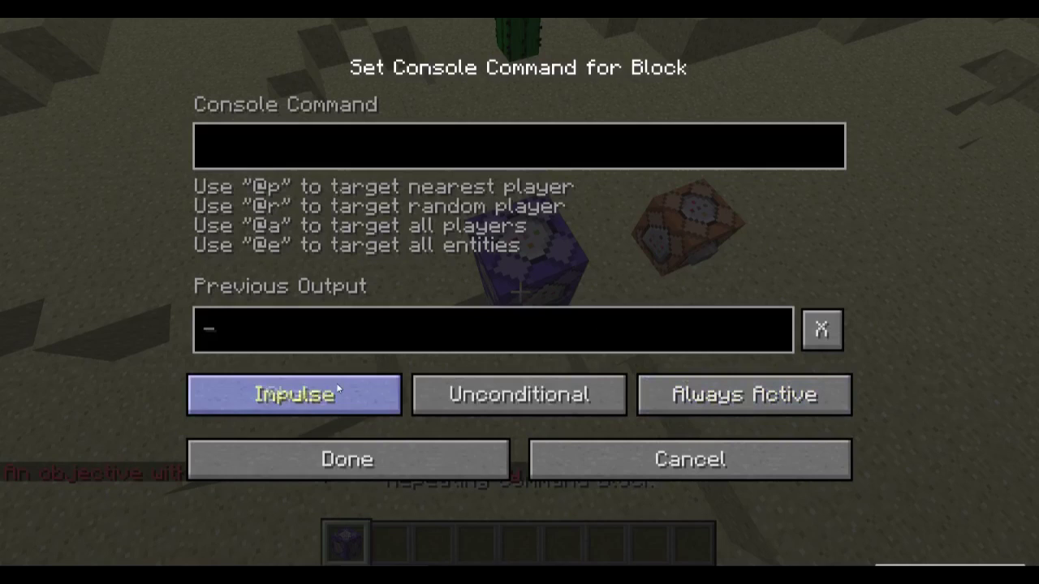
click(292, 394)
text(/)
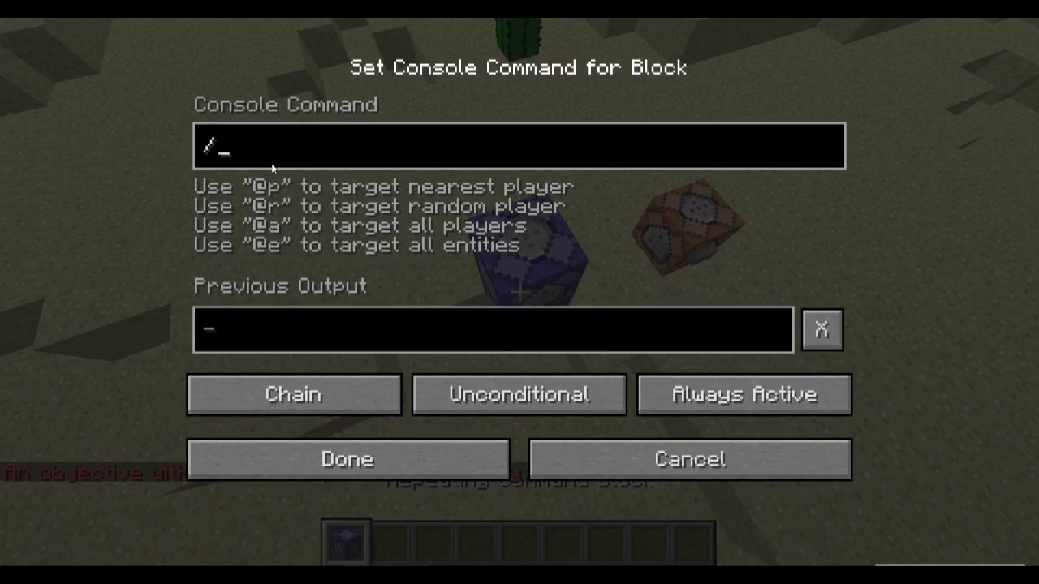
text(scoreboard players add @e[tag=sp)
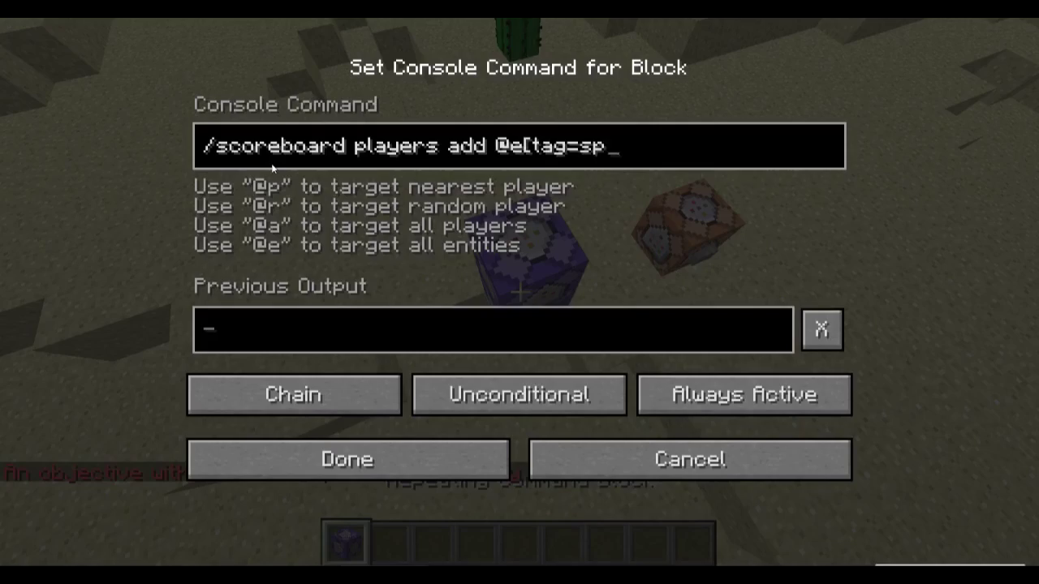
text(iderSlayer] spiderTime 1)
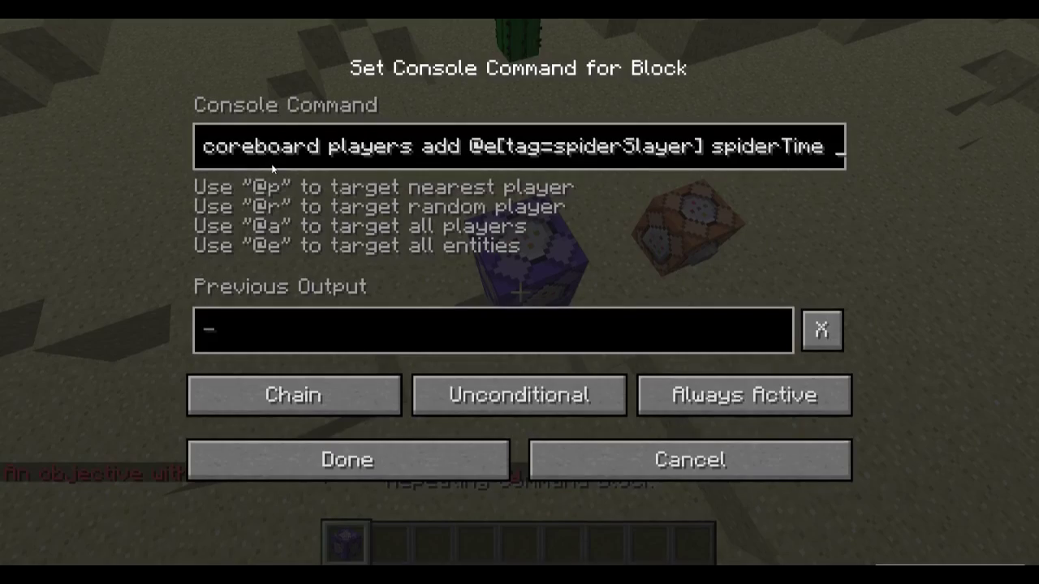
key(Return)
Step: Add a chain block setting spiderTime to 0 once score_spiderTime_min=100
middle_click(519, 292)
right_click(519, 292)
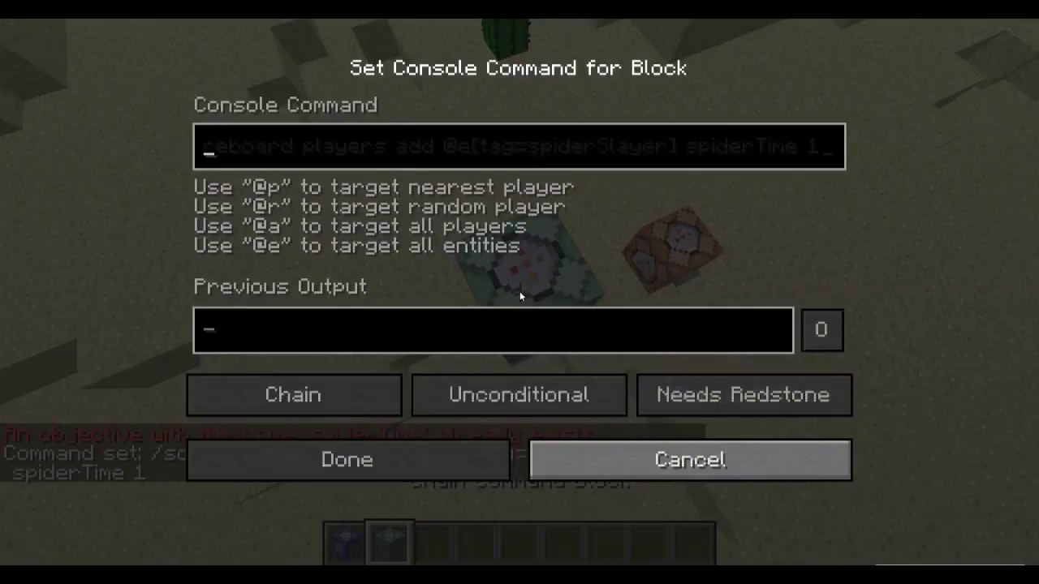
key(BackSpace)
key(BackSpace)
key(BackSpace)
text(set)
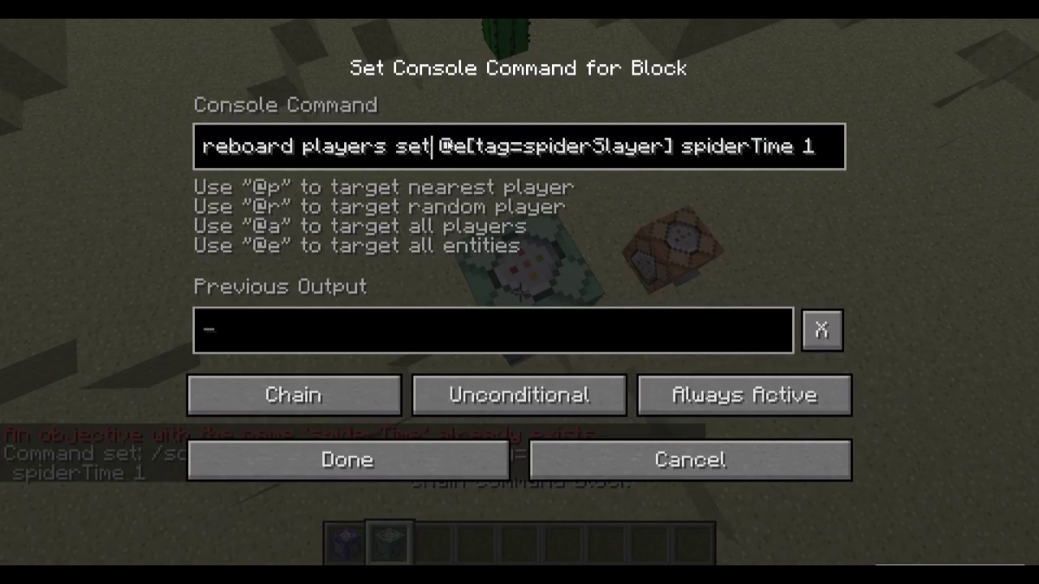
text(,score_Spider)
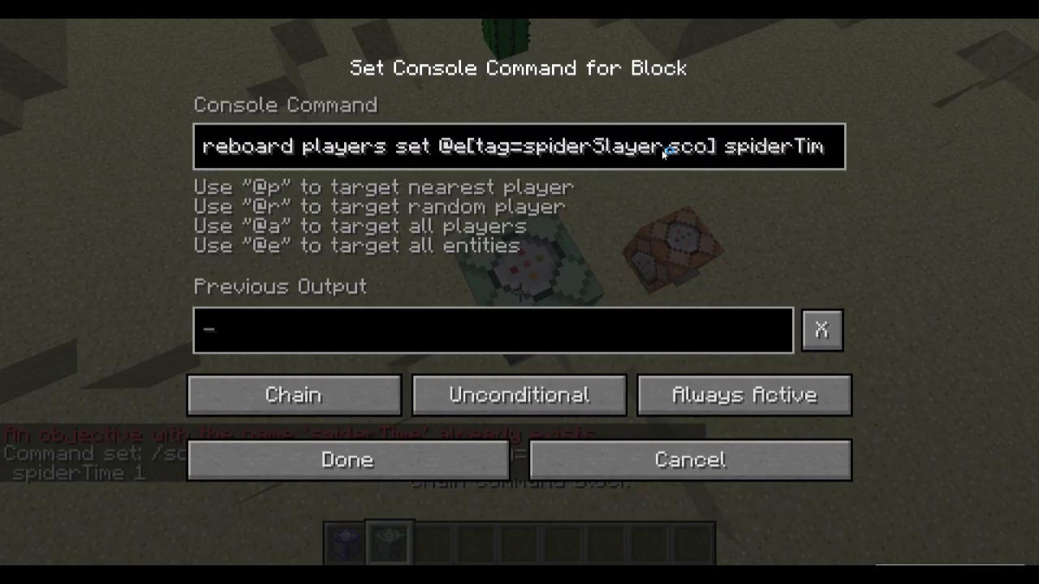
key(BackSpace)
key(BackSpace)
key(BackSpace)
key(BackSpace)
text(spiderTime_m)
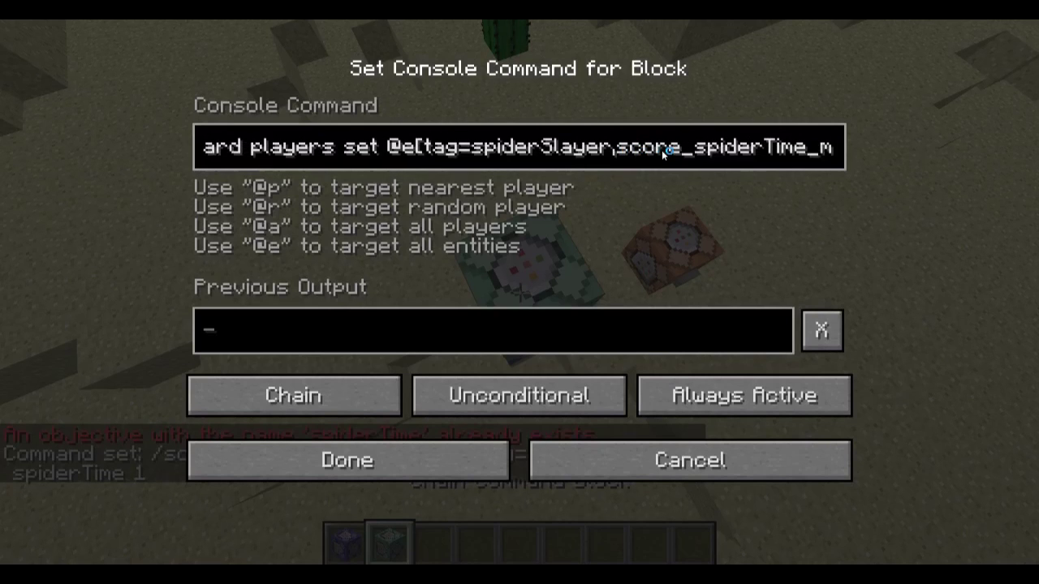
text(in=100)
key(End)
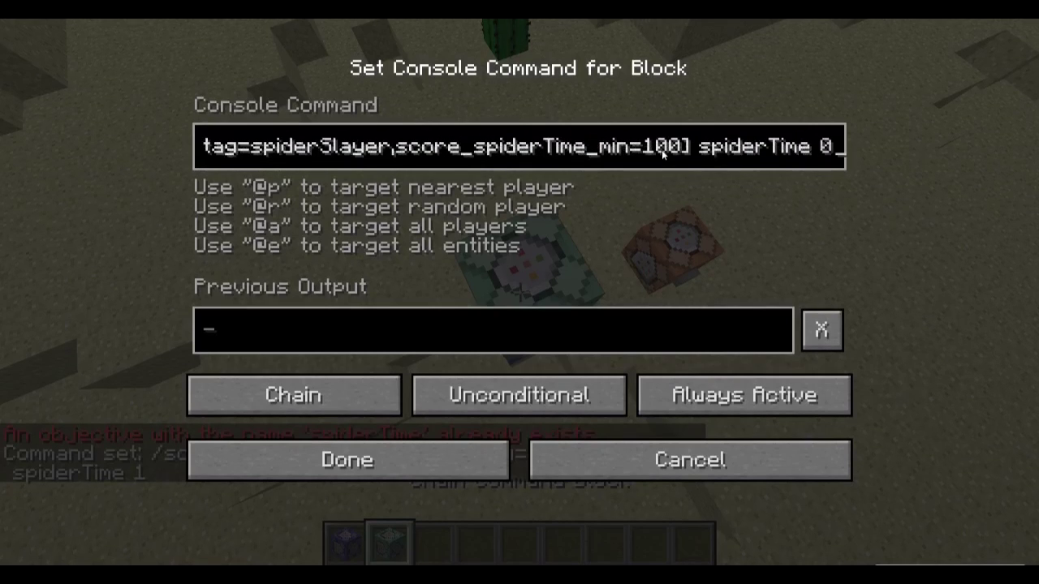
key(Return)
scroll(519, 293, down, 1)
text(/)
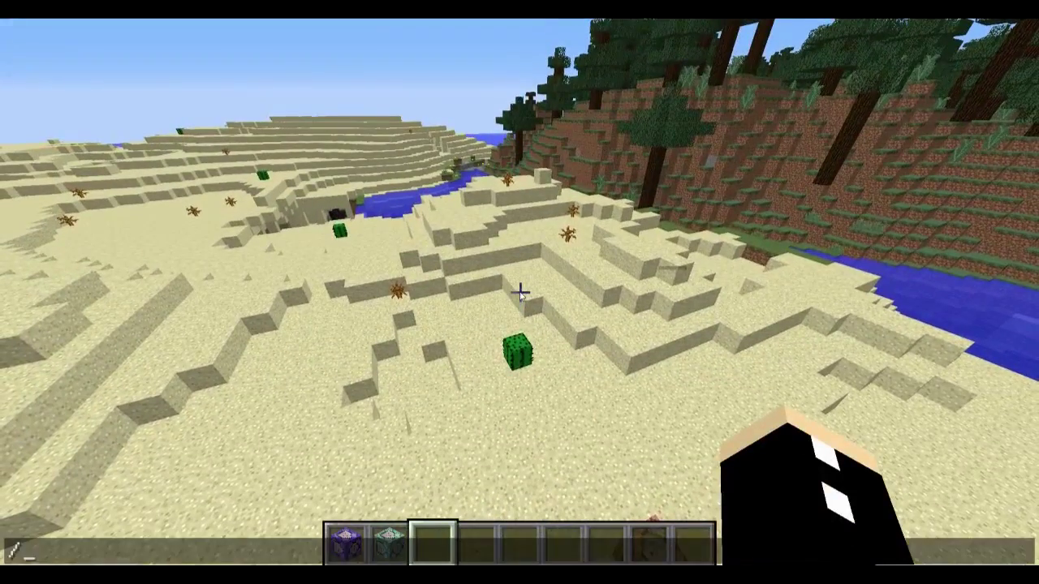
text(scoreboard objectives setdisplay sidebar spiderTime)
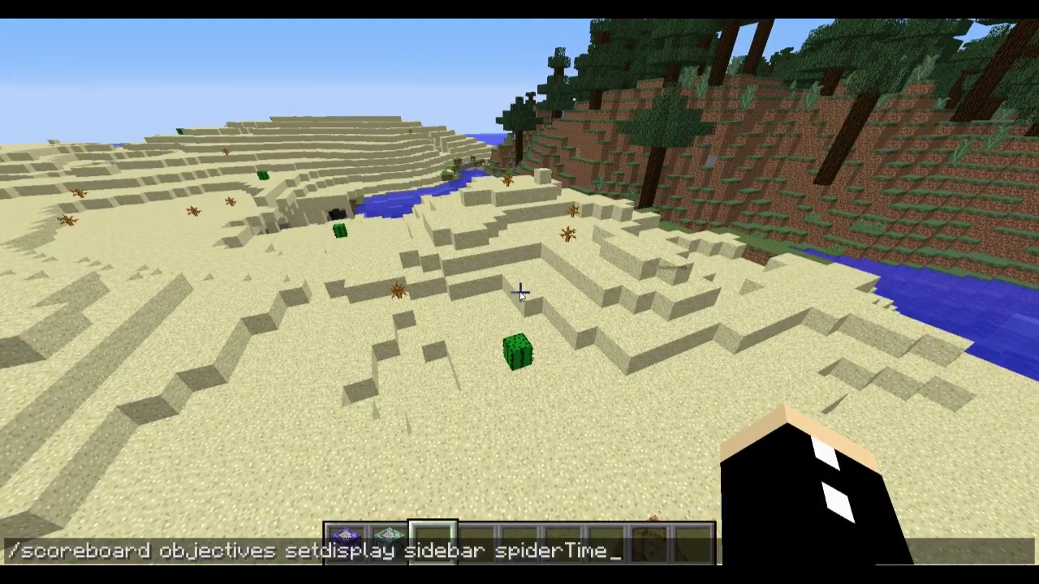
Step: Show spiderTime in the sidebar and add a chain block summoning a Spider at ~ ~2 ~ at score 50
key(Return)
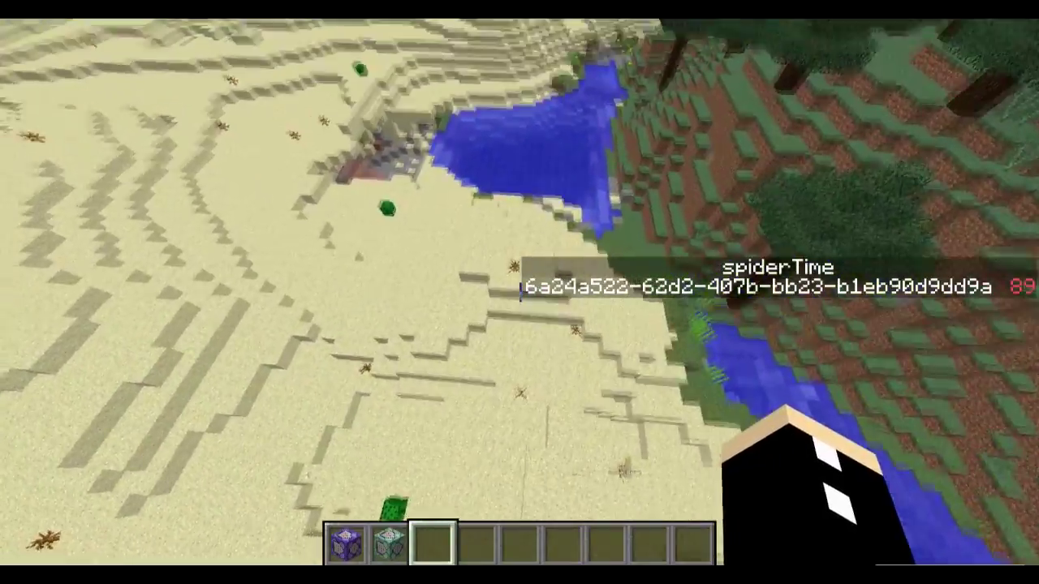
key(w)
key(shift)
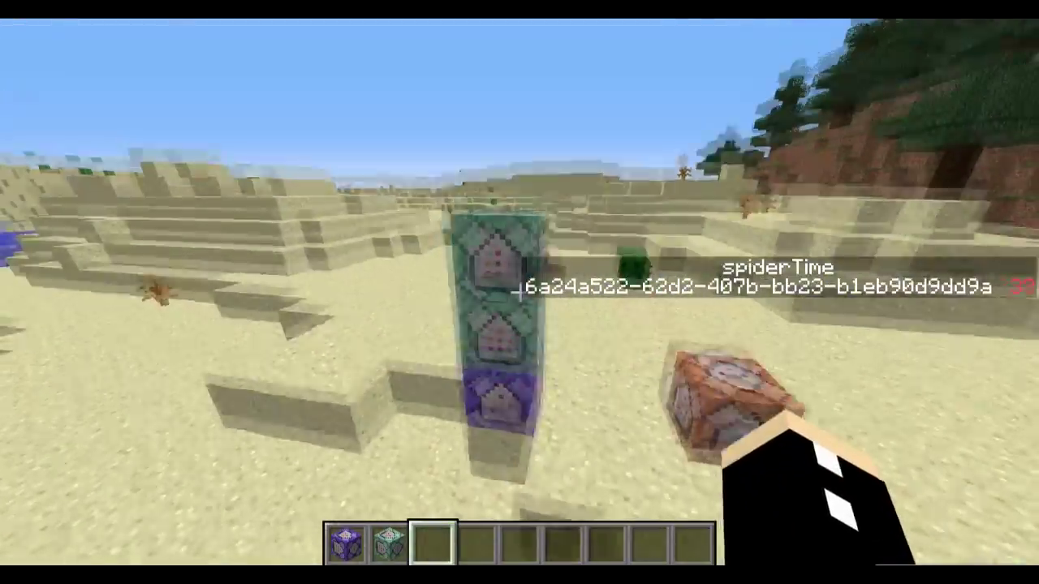
middle_click(520, 288)
key(space)
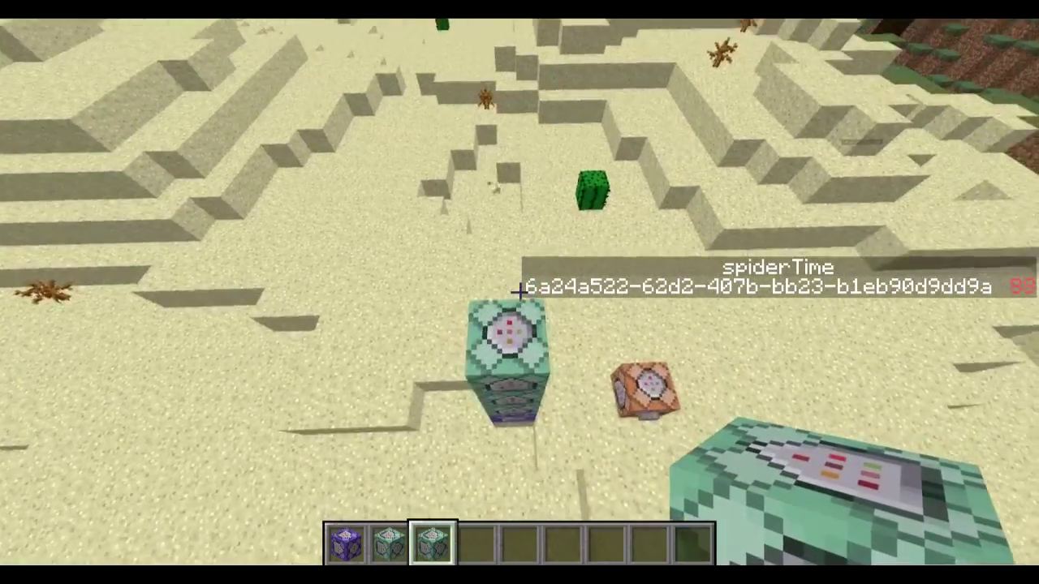
right_click(519, 288)
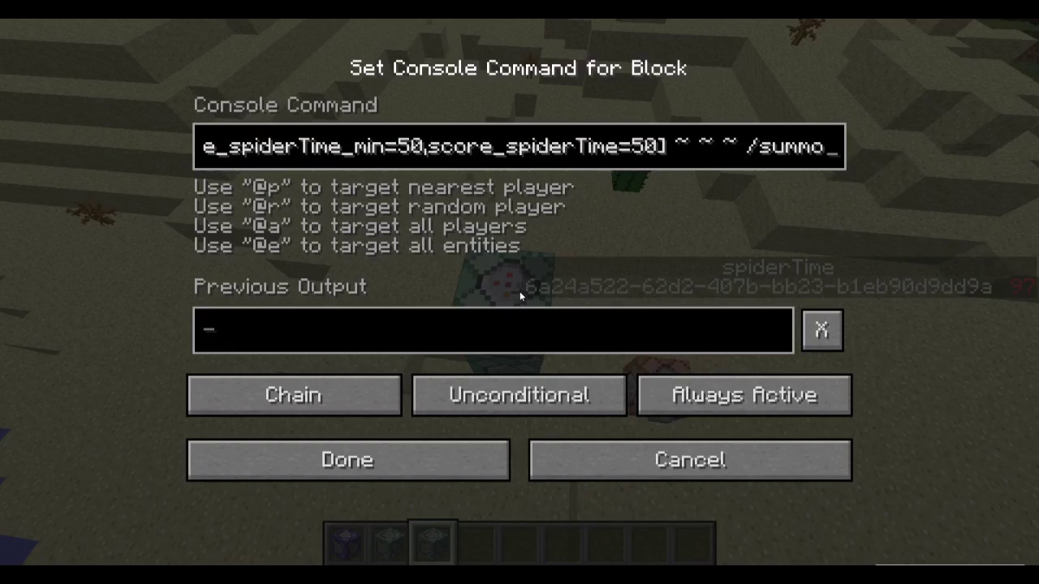
text(~2 ~)
key(Return)
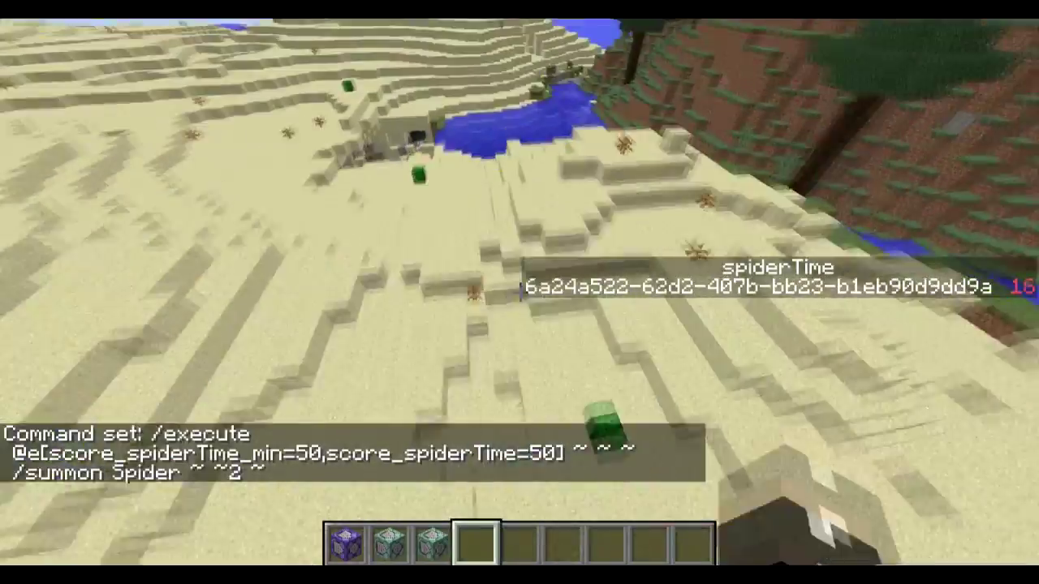
key(w)
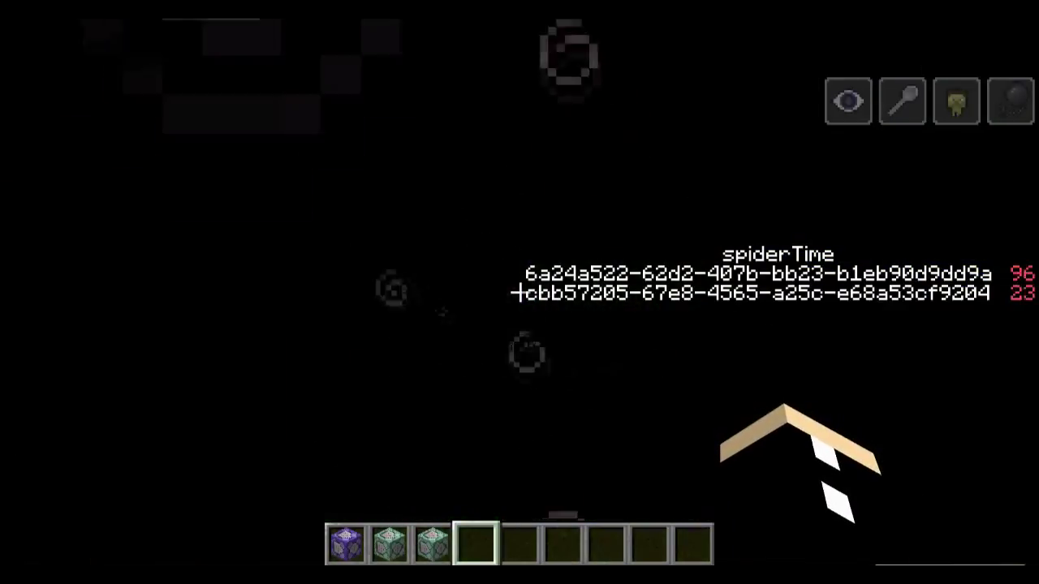
Step: Back away from the command-block column to watch spiders spawn
key(s)
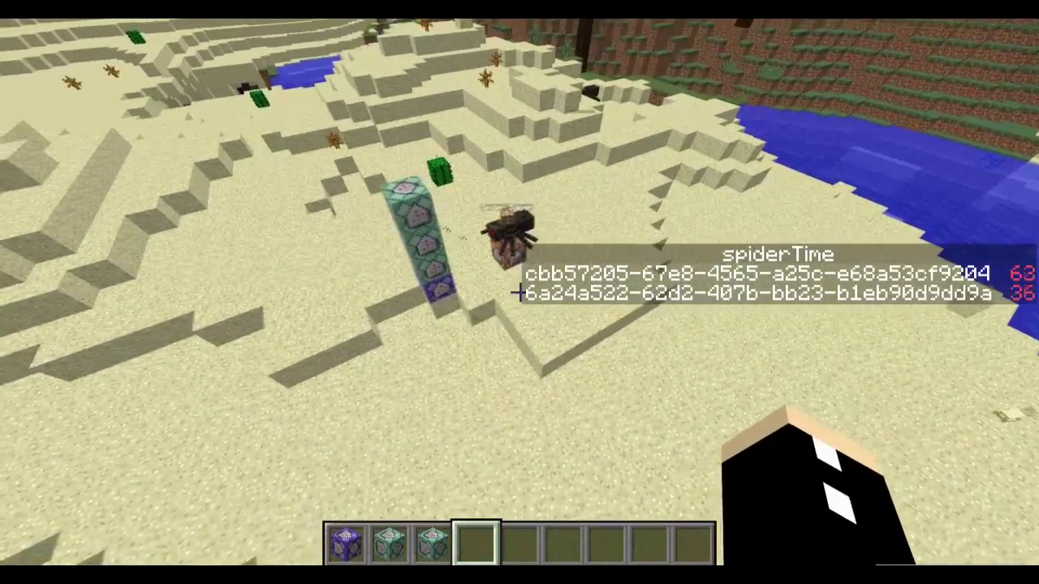